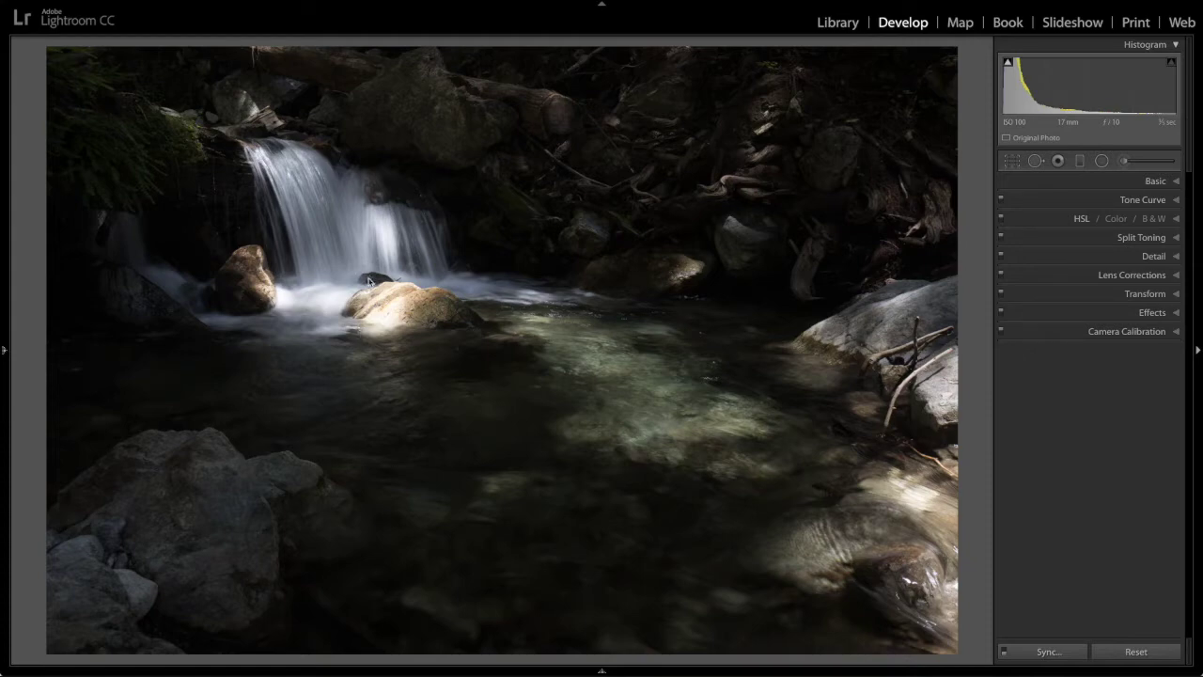
Lower the waterfall photo's Contrast to -100 in the Basic panel.
mouse_move(488, 671)
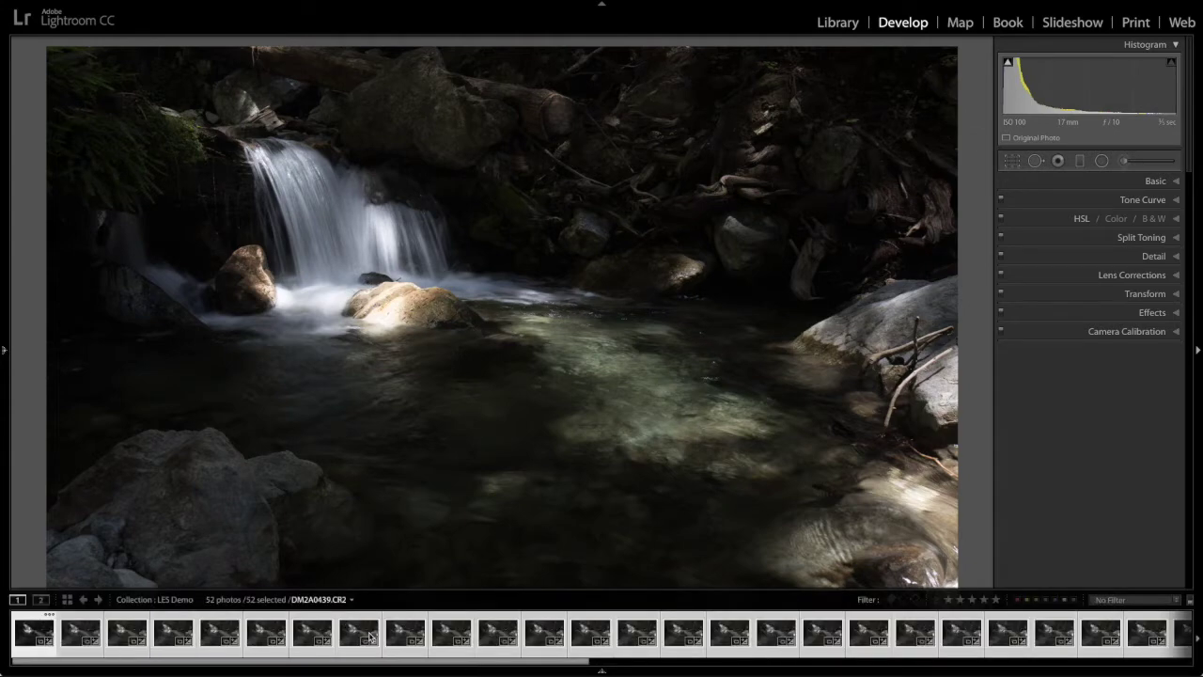
scroll(370, 638, down, 5)
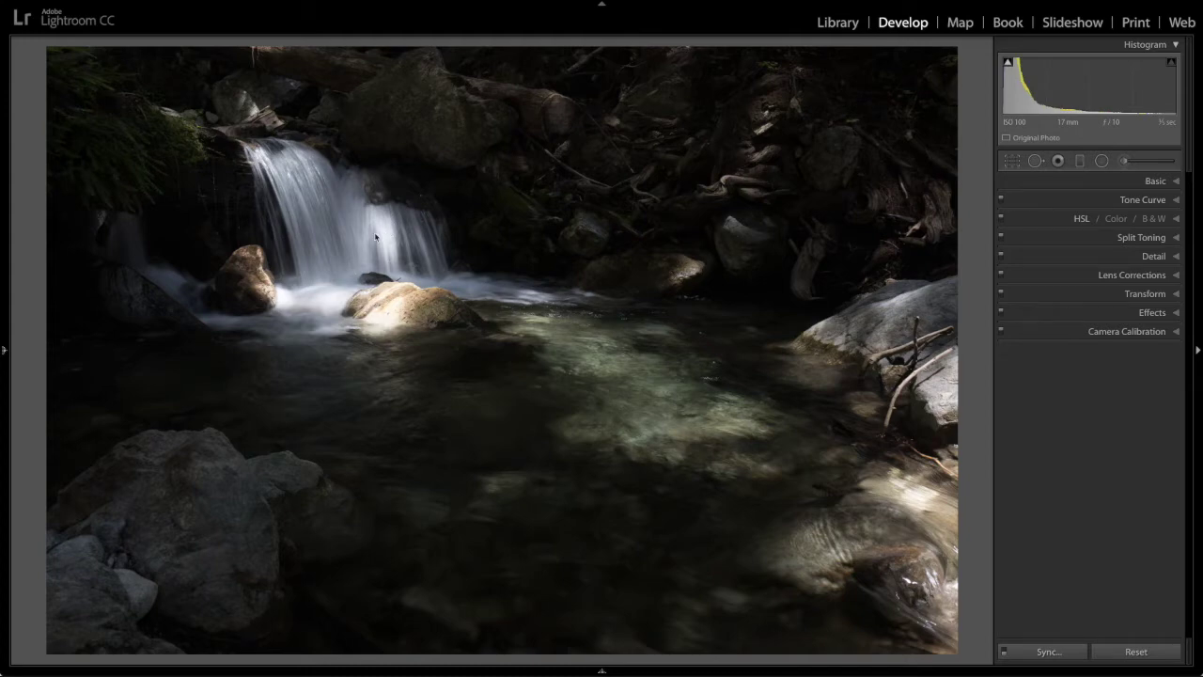
click(1174, 180)
drag(1094, 292, 1029, 293)
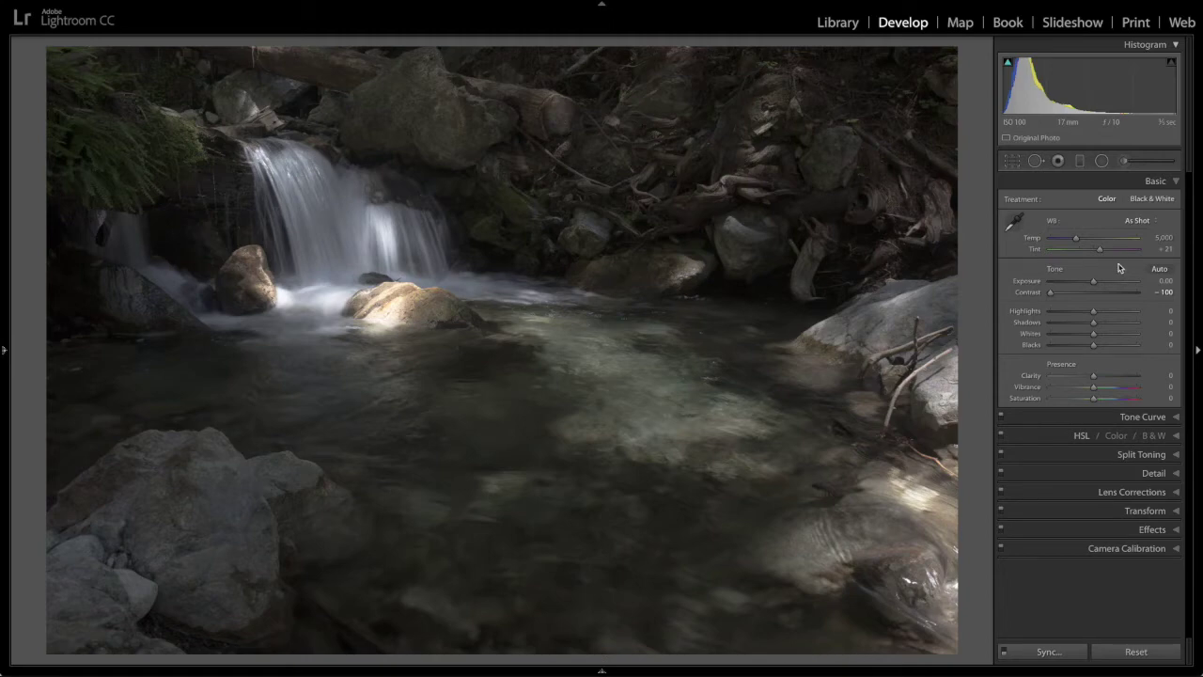
Switch the white balance preset to Custom (Temp 5,000, Tint +21).
click(1142, 222)
click(1136, 289)
click(1178, 475)
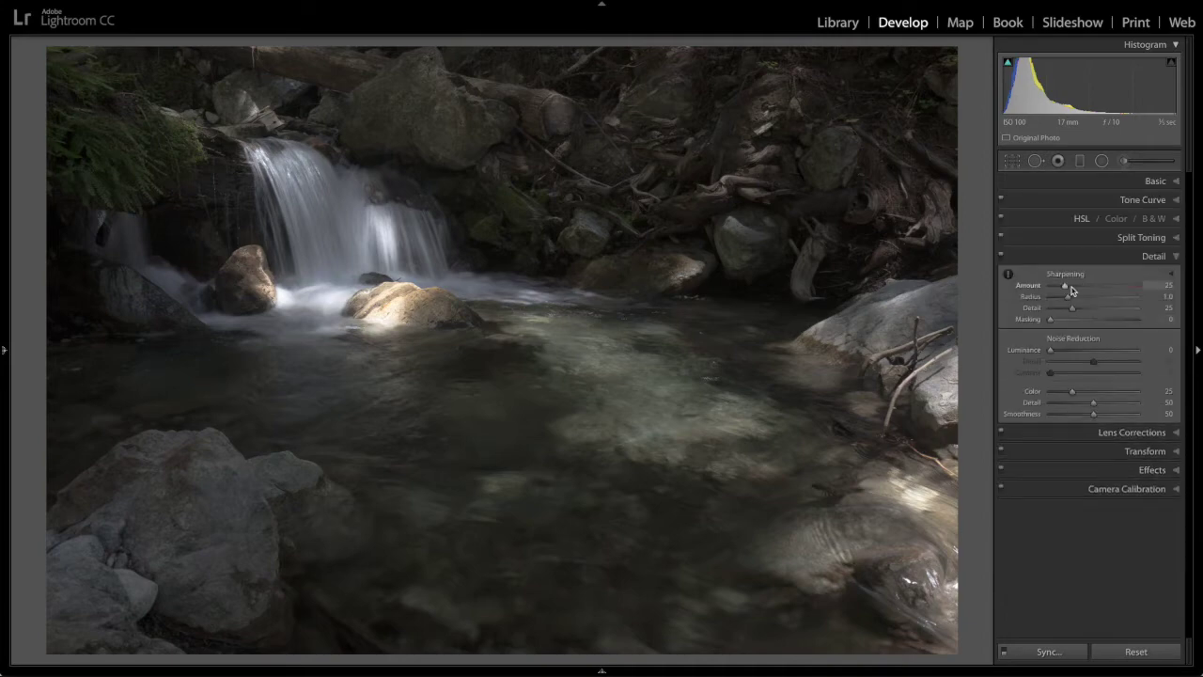
Bring Sharpening Amount and Color noise reduction both down to 0.
drag(1066, 286, 1043, 288)
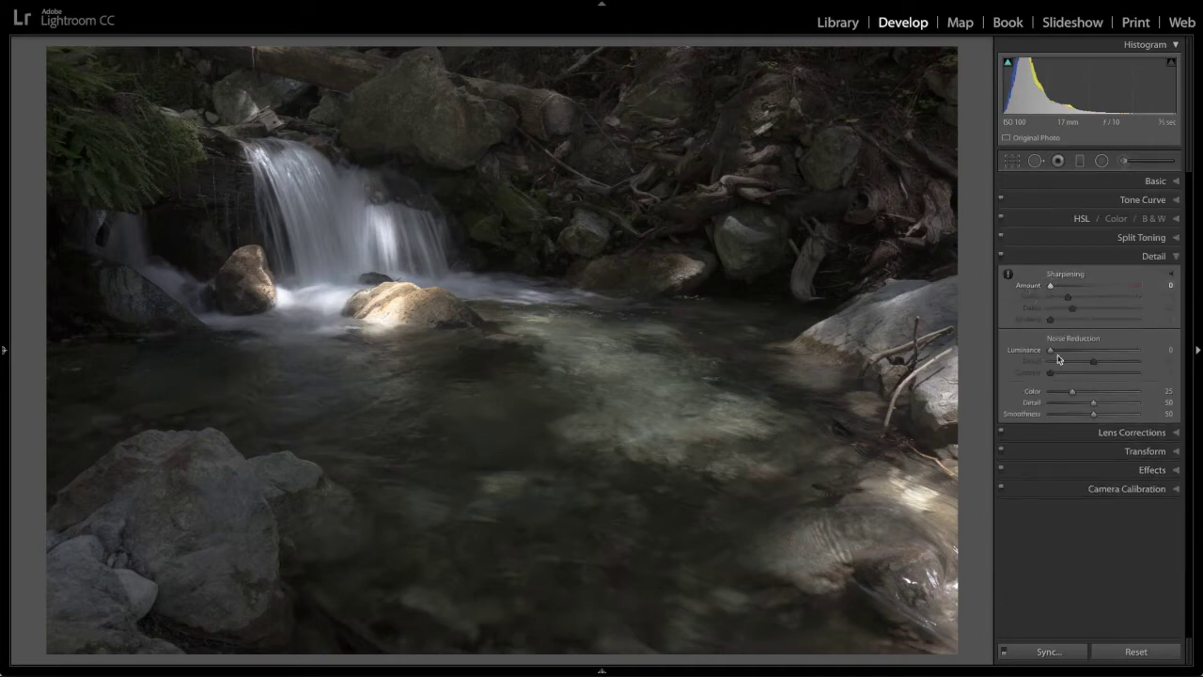
drag(1075, 392, 1030, 392)
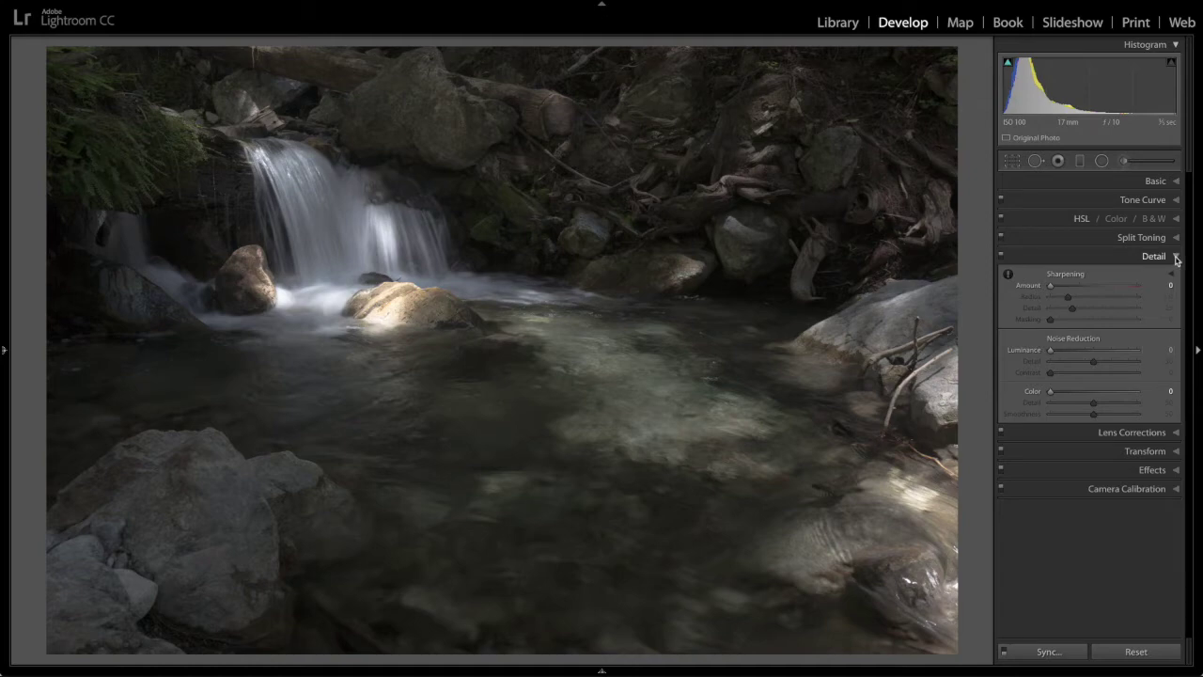
Synchronize this photo's settings, including White Balance, onto all 52 selected frames.
click(1175, 433)
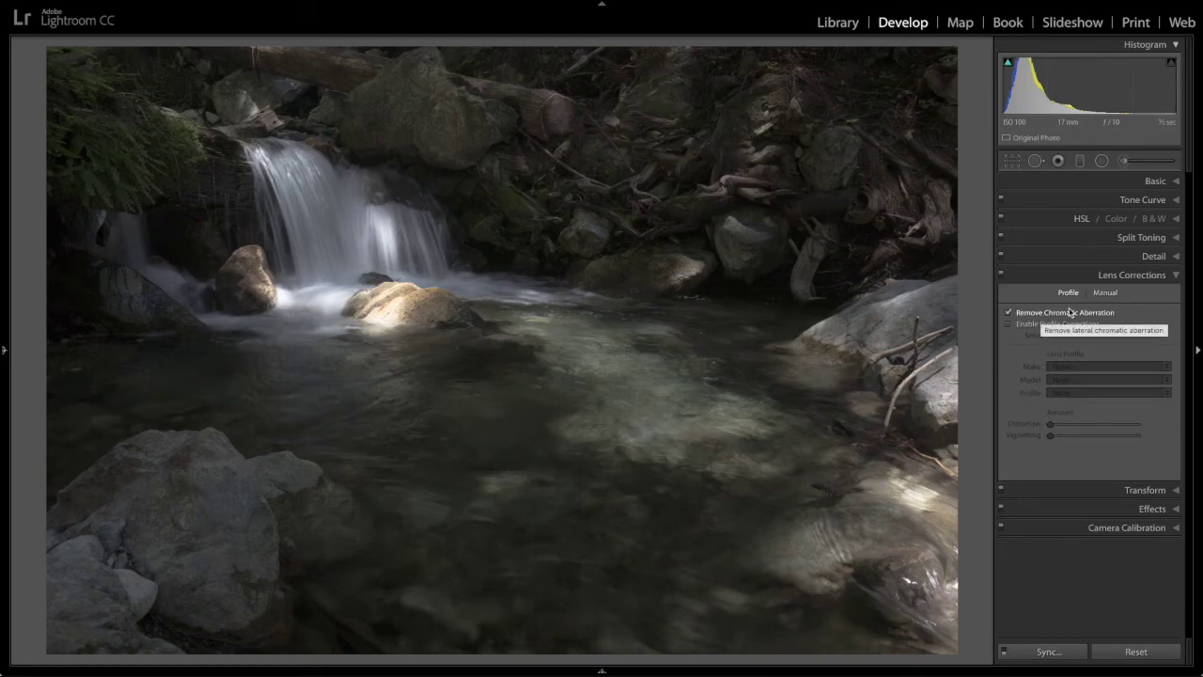
click(1176, 277)
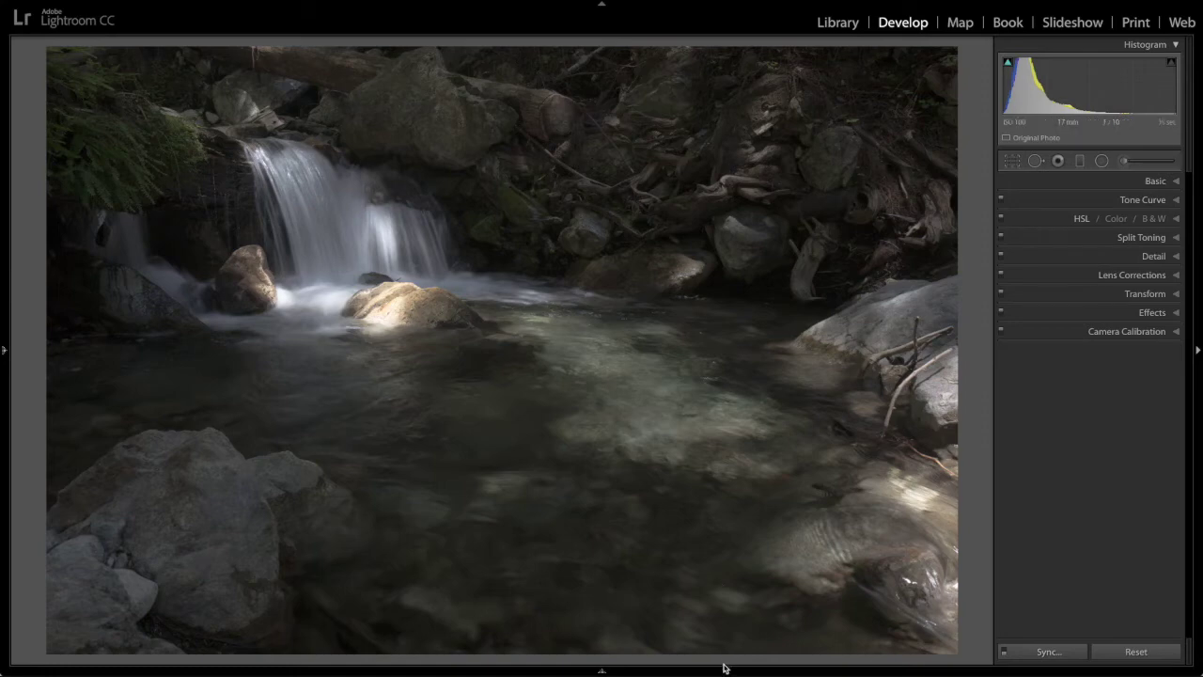
mouse_move(722, 669)
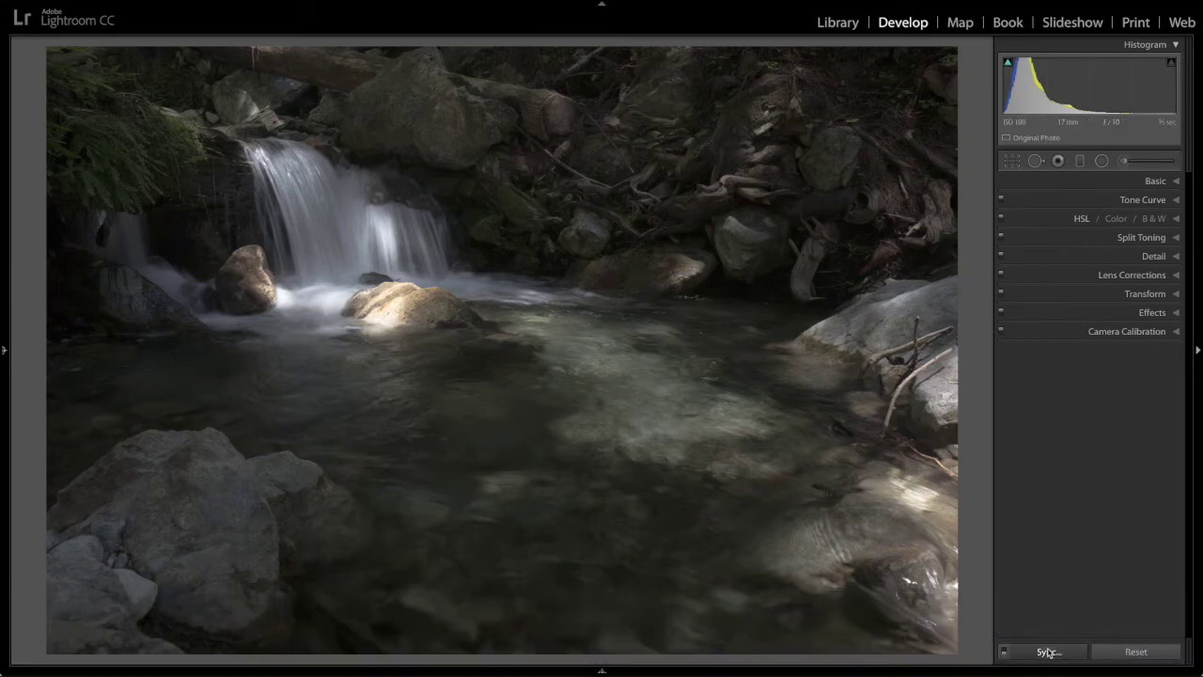
click(1048, 651)
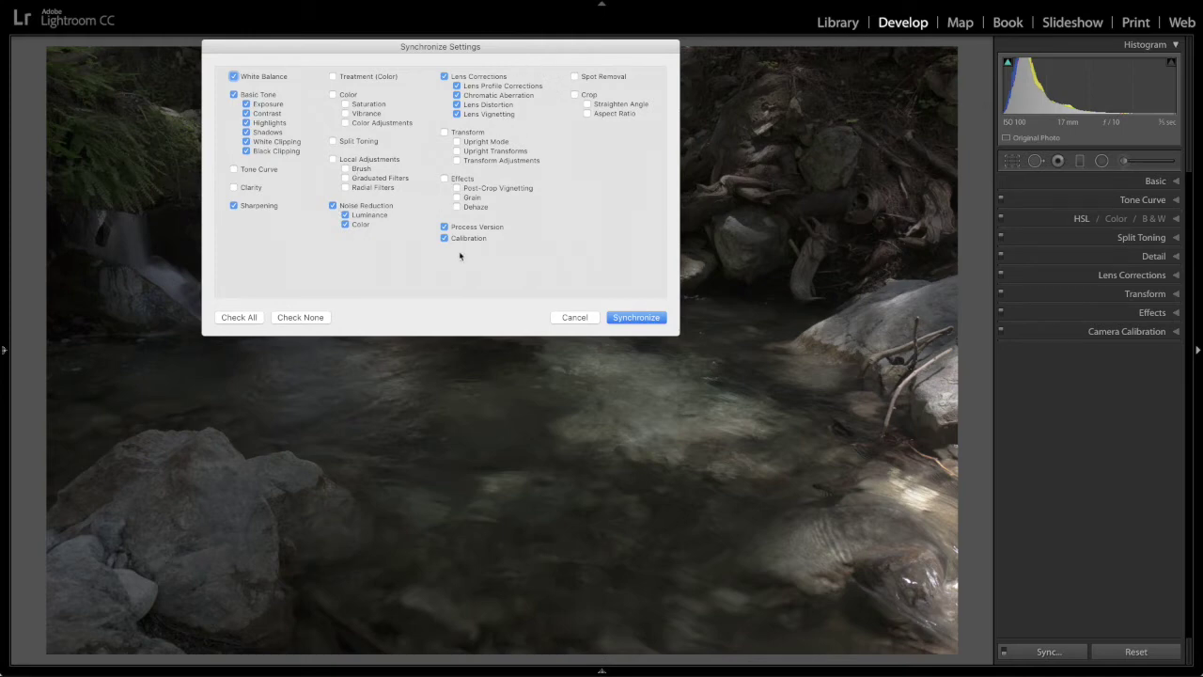
click(636, 318)
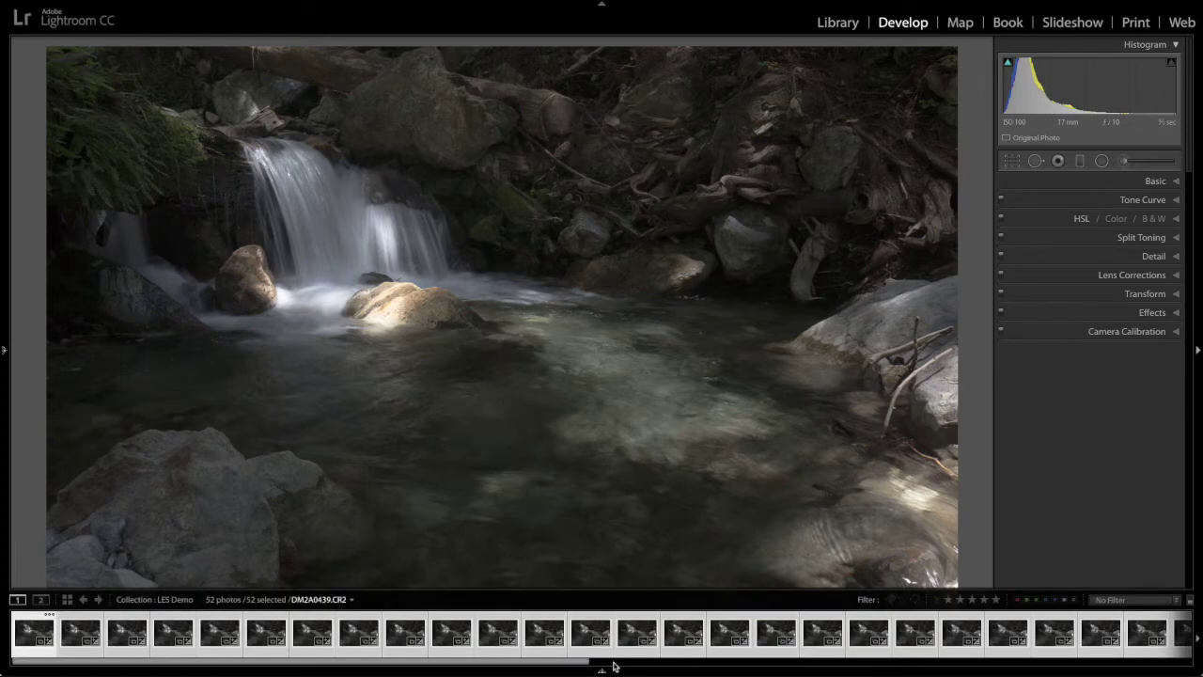
Start exporting the 52 frames with the SLS preset, choosing the folder later.
right_click(588, 636)
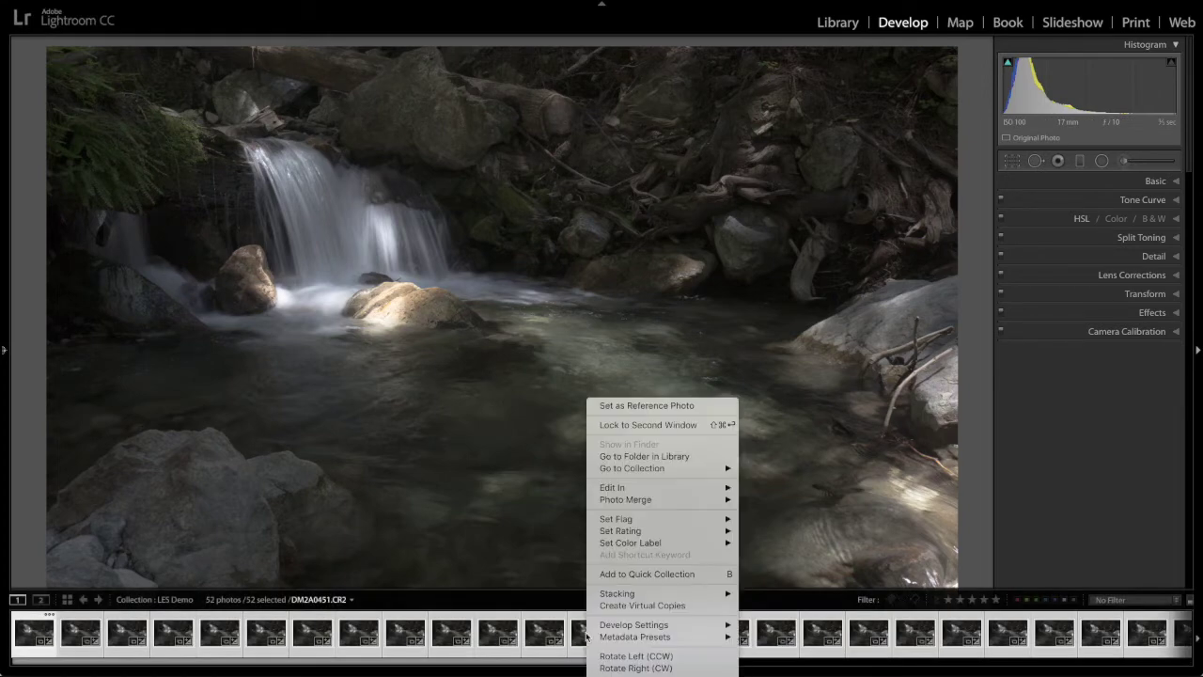
mouse_move(625, 675)
right_click(636, 635)
mouse_move(671, 674)
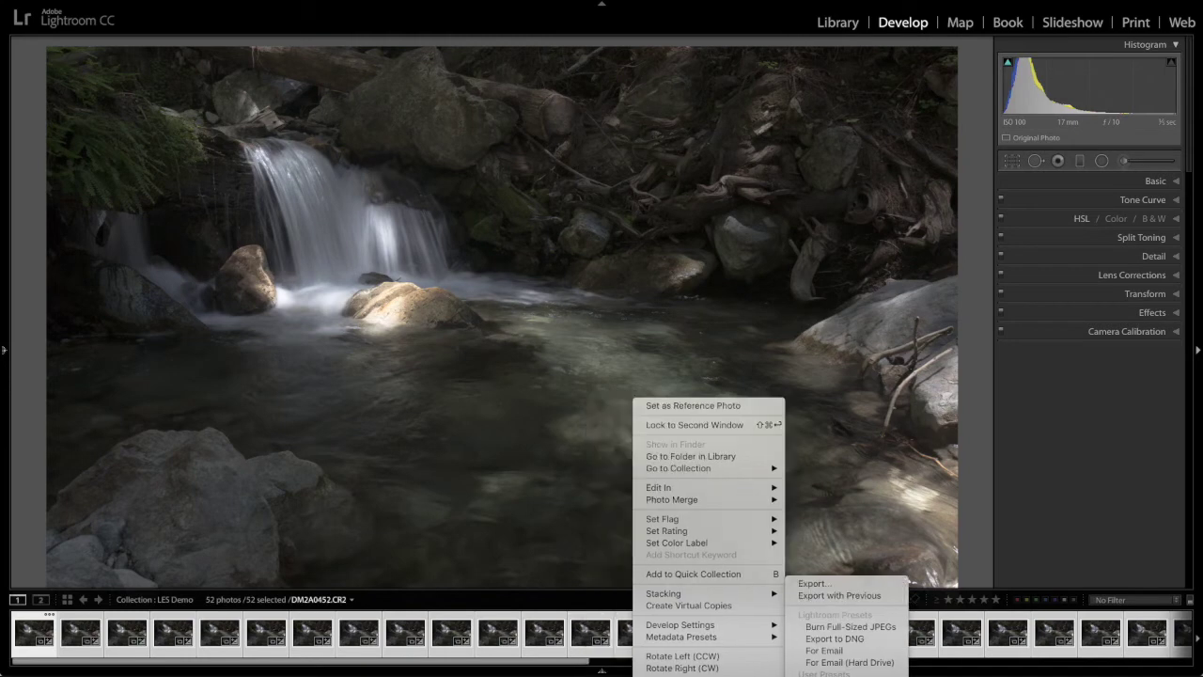
click(833, 585)
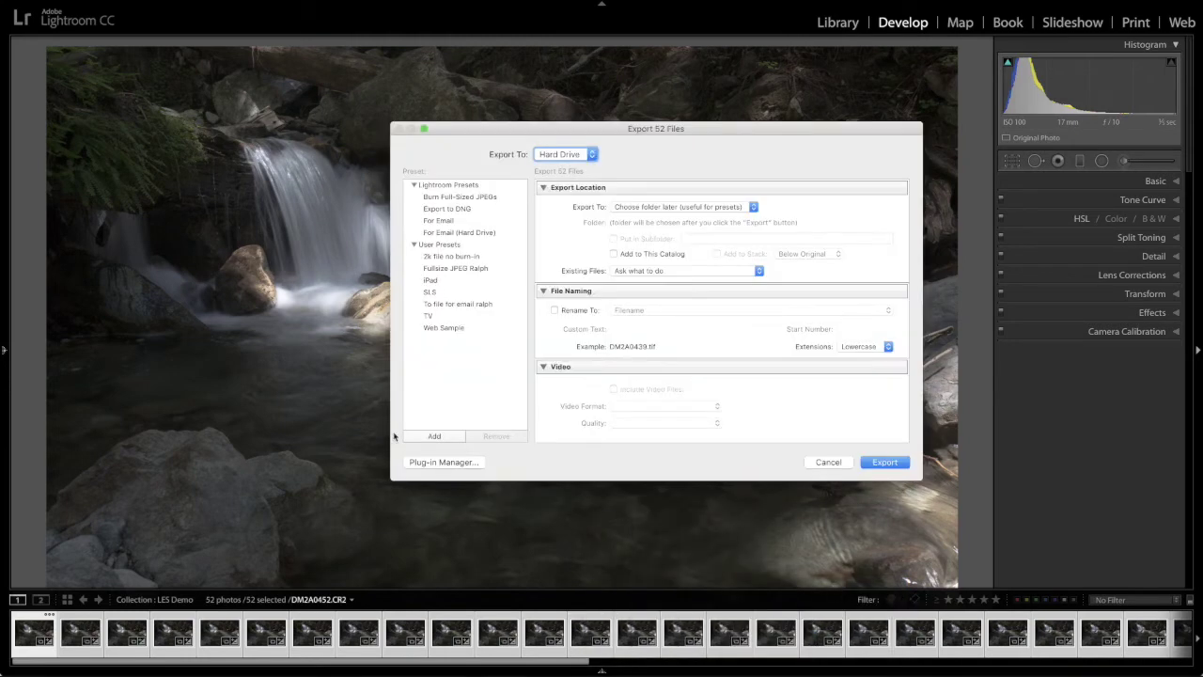
click(434, 294)
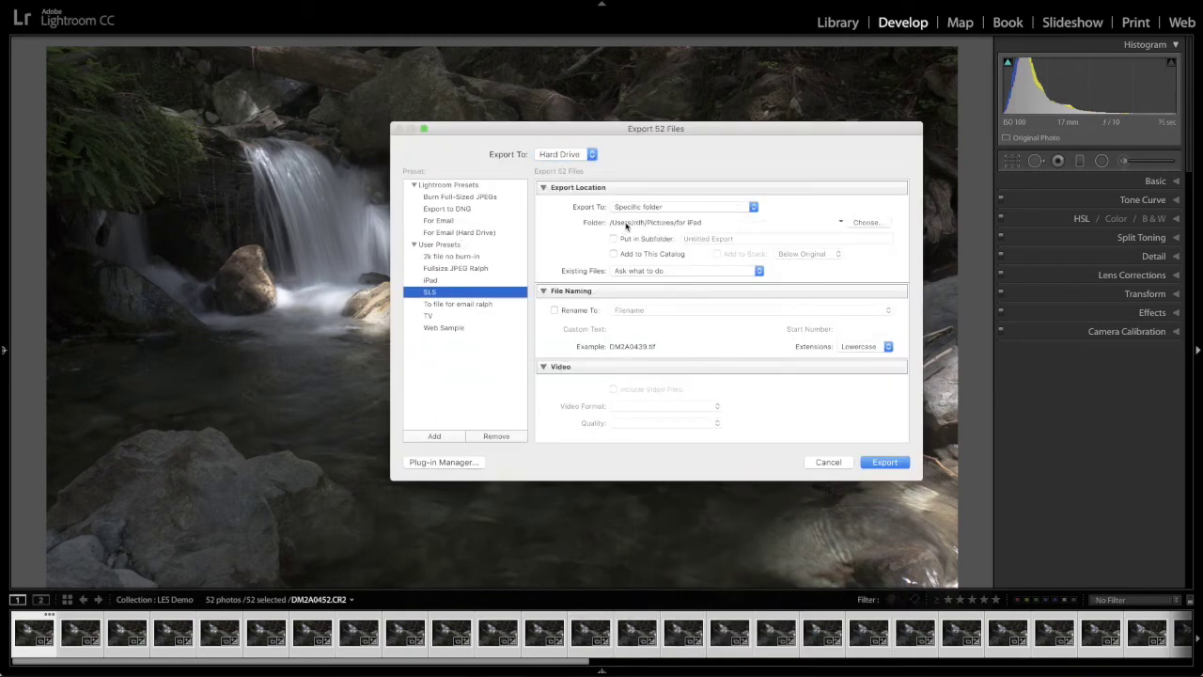
click(677, 208)
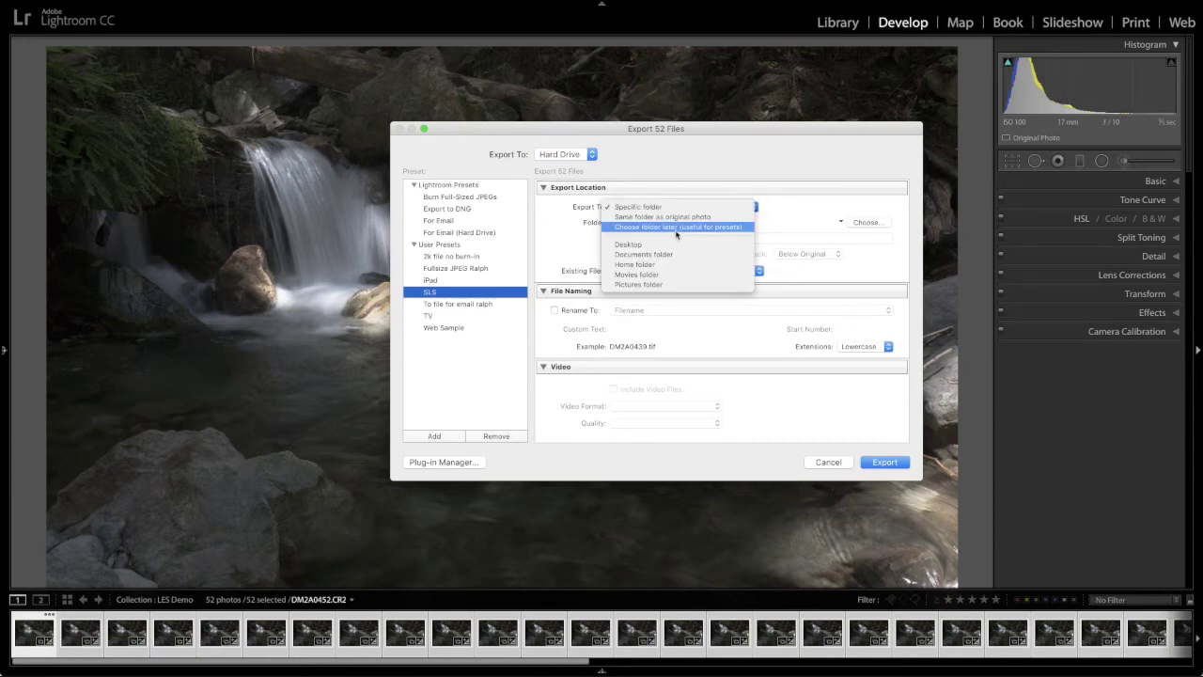
click(676, 228)
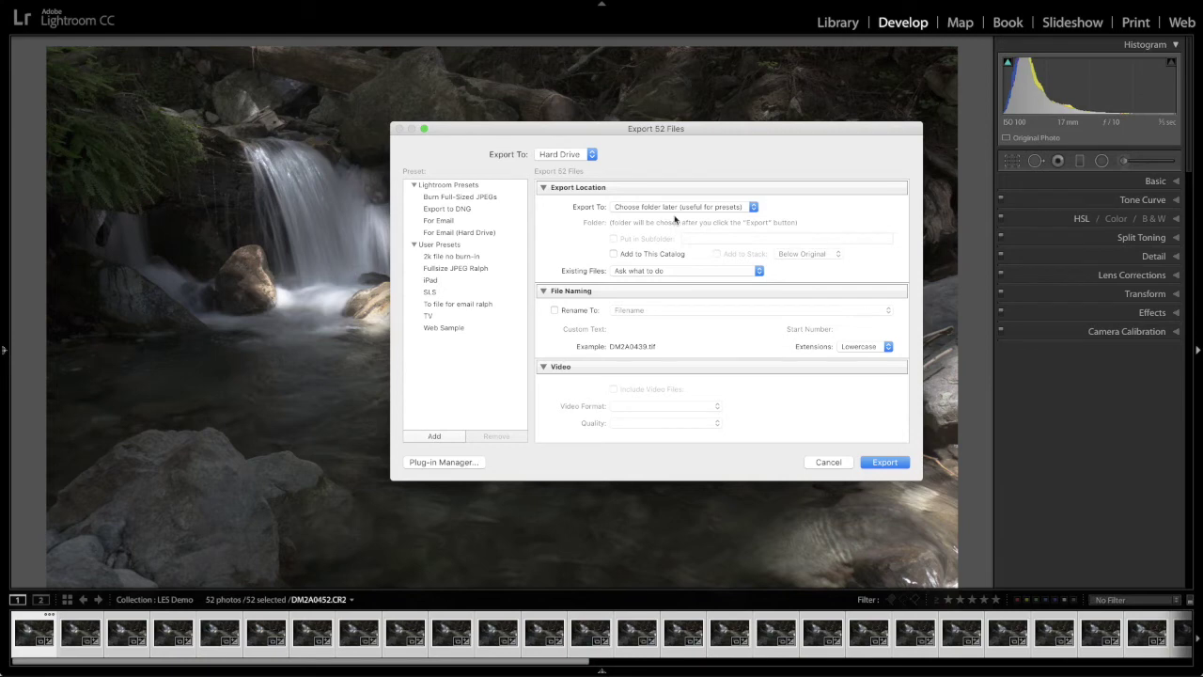
Set the TIFF export to ProPhoto RGB colour space at 16 bits/component.
scroll(671, 252, down, 3)
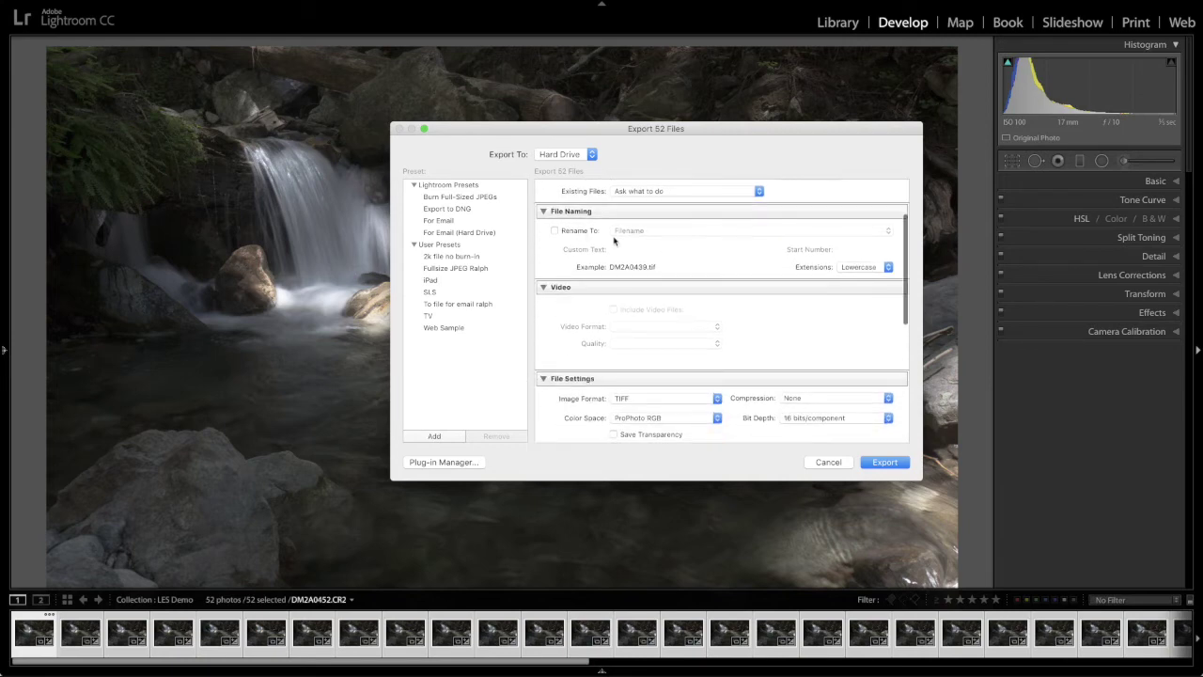
scroll(620, 244, down, 2)
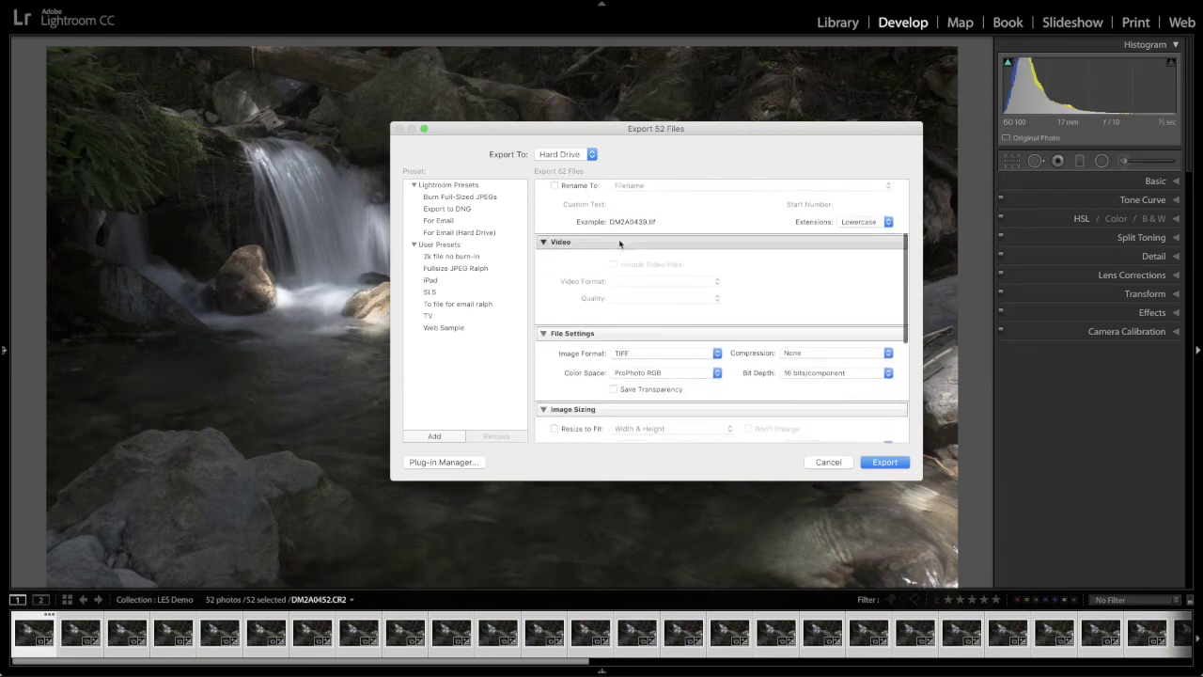
scroll(648, 275, down, 4)
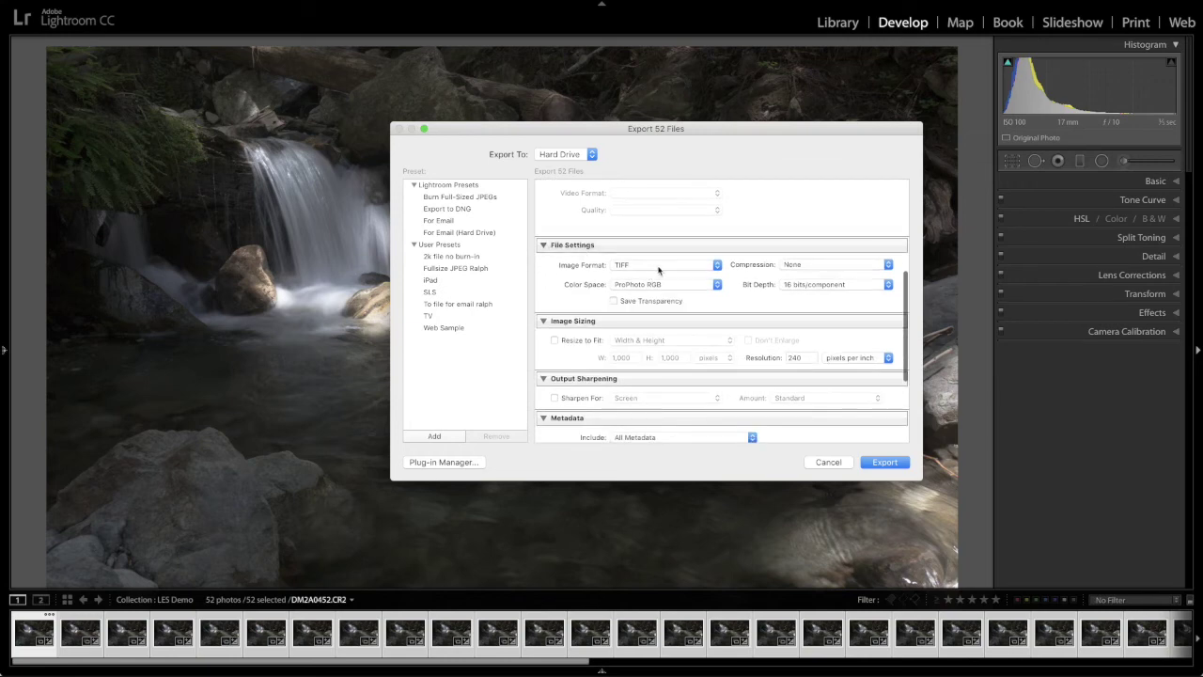
scroll(659, 268, down, 1)
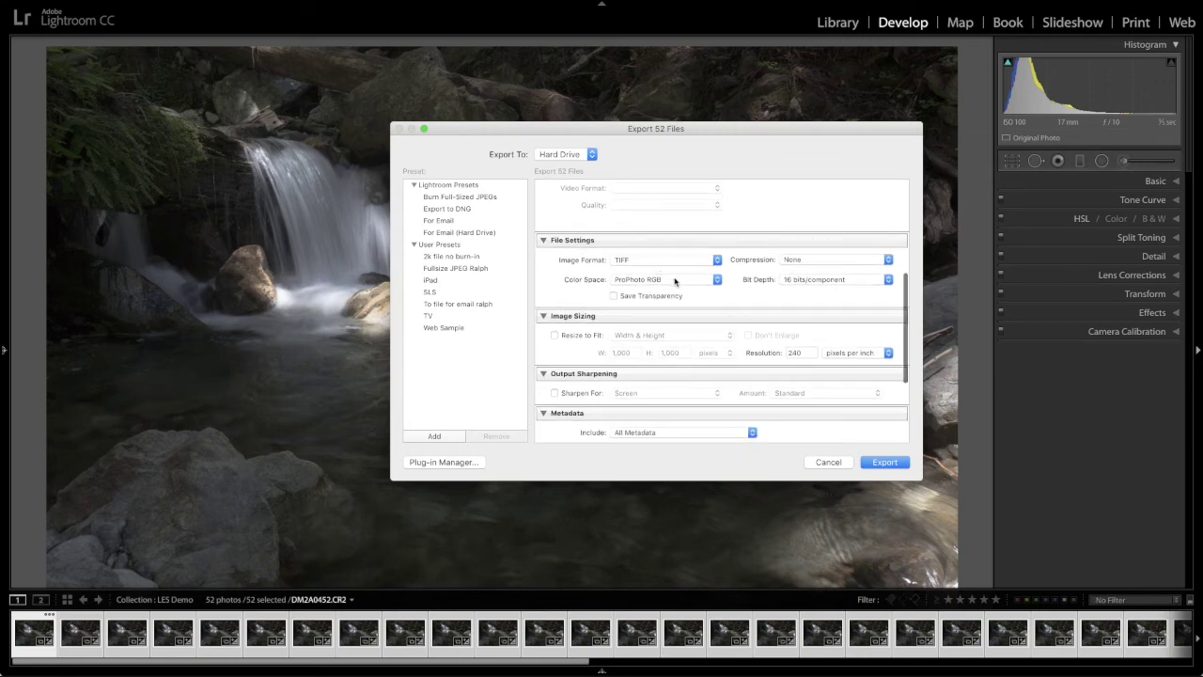
click(674, 281)
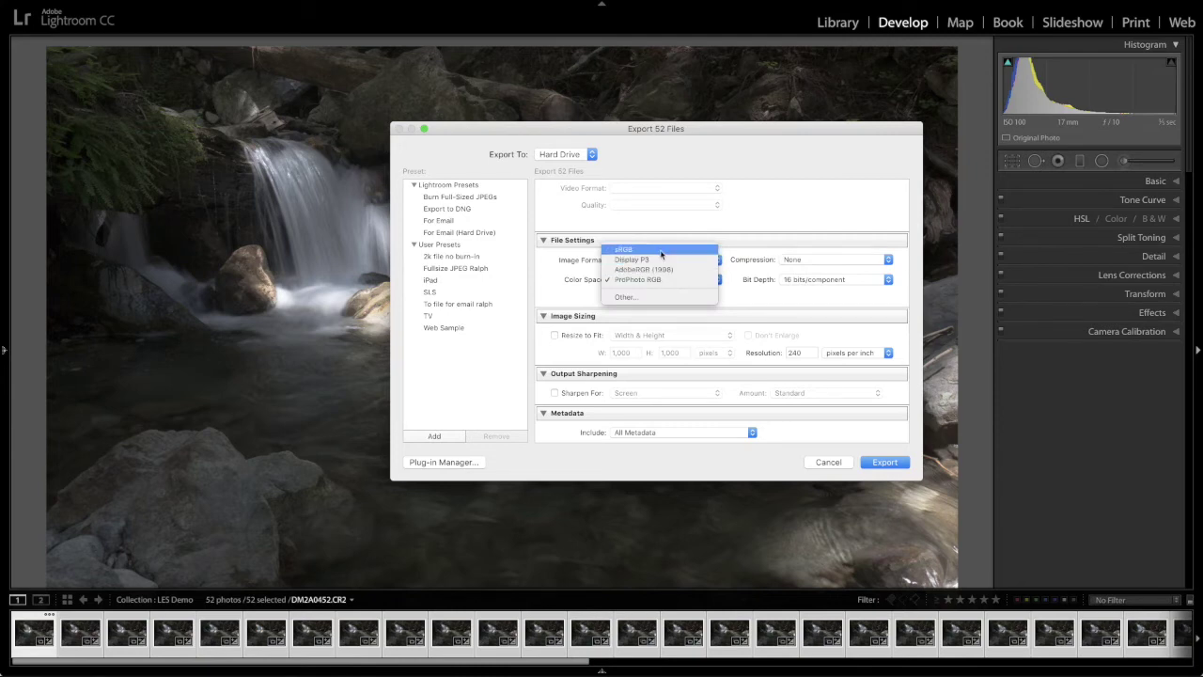
click(624, 279)
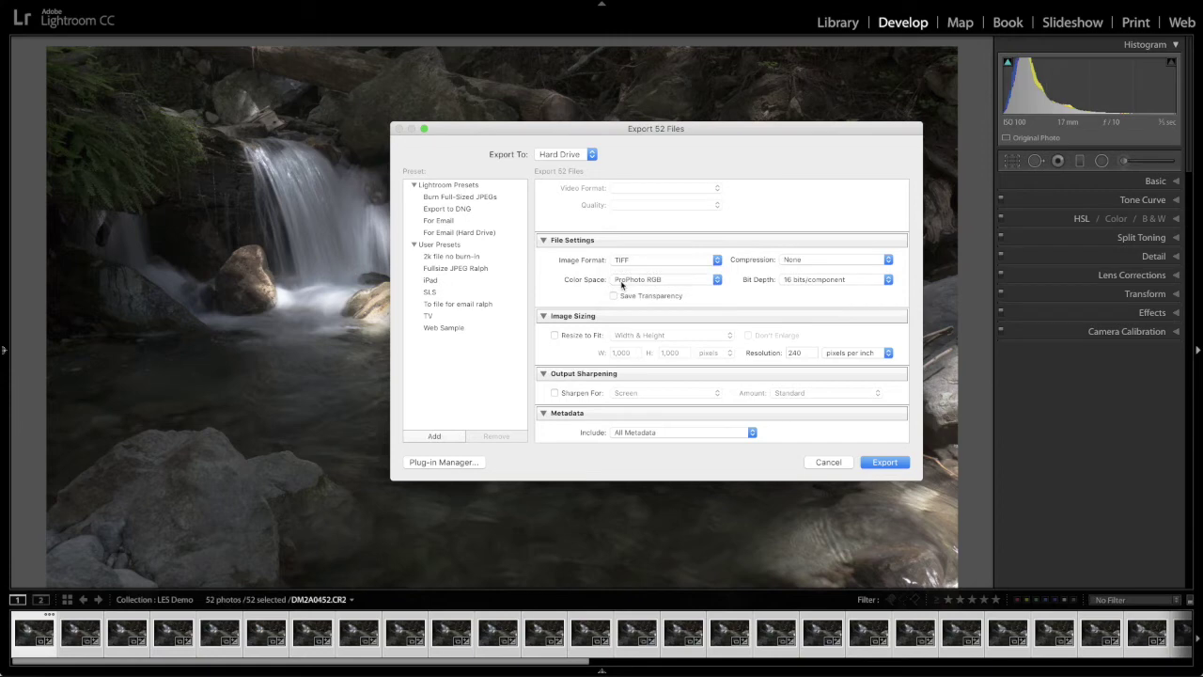
click(802, 282)
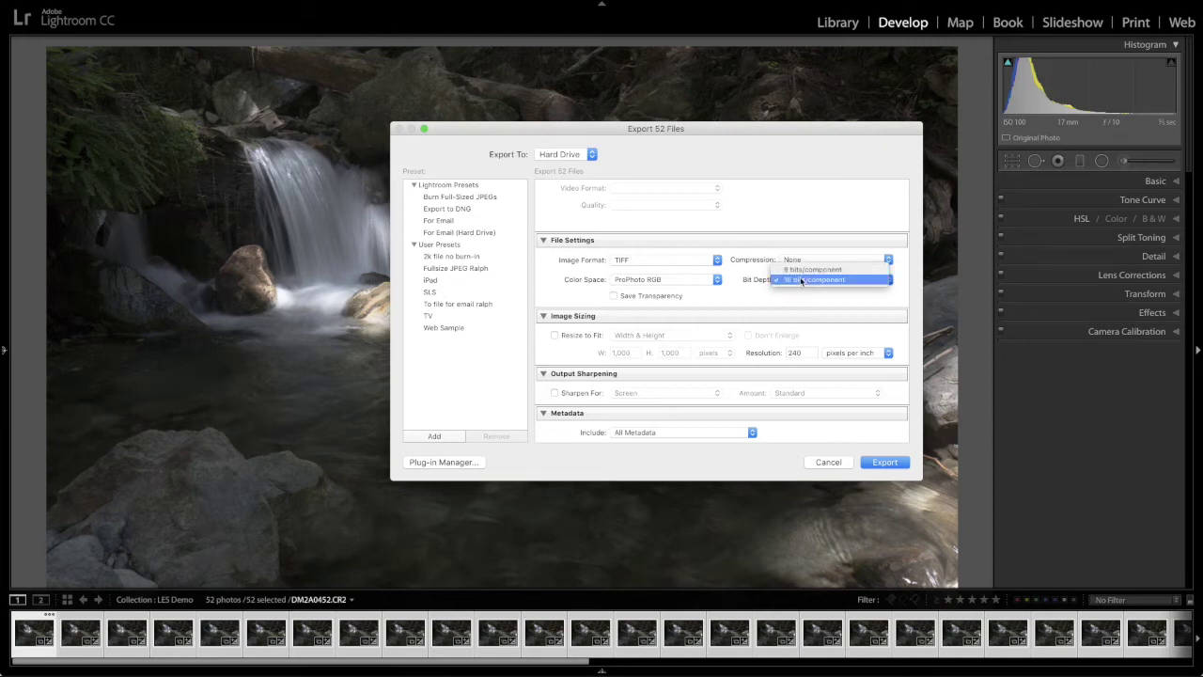
click(801, 281)
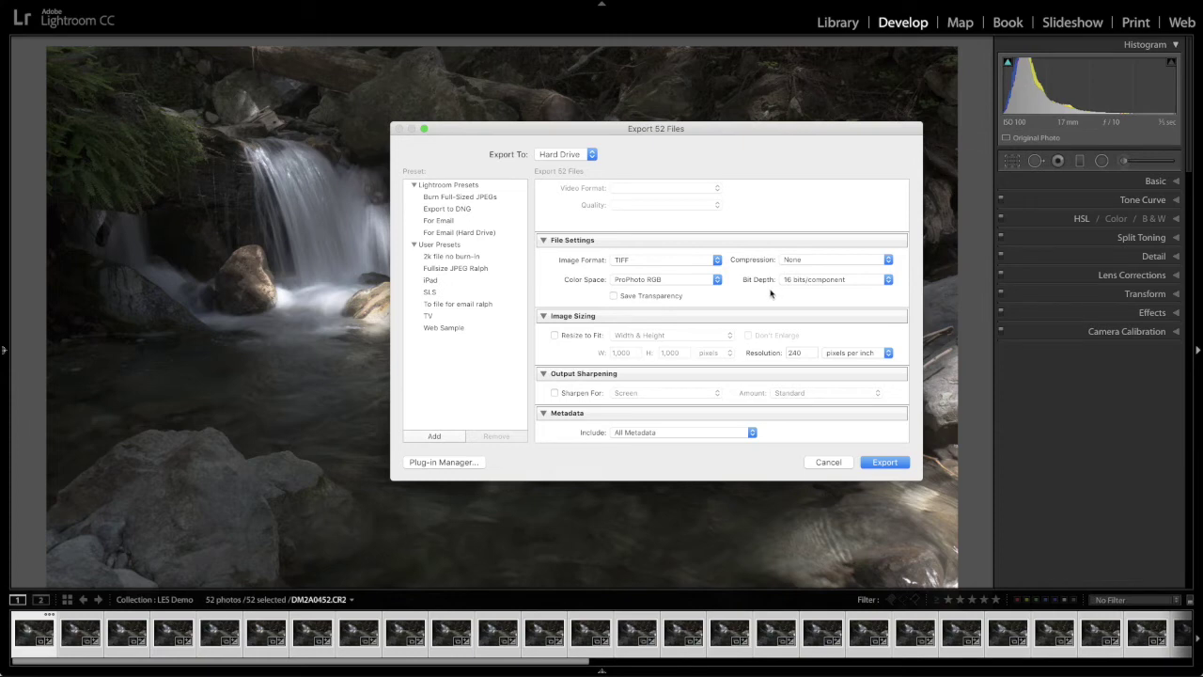
Keep person and location info in the exported metadata and run the export.
scroll(602, 287, down, 3)
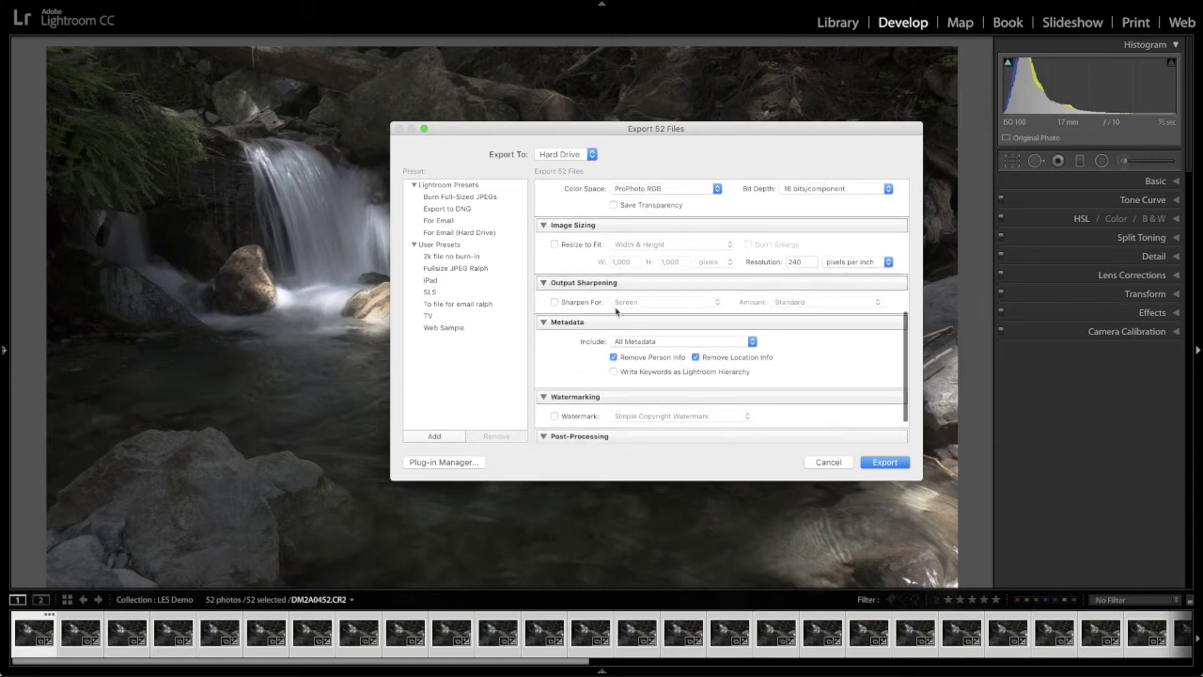
scroll(662, 309, down, 2)
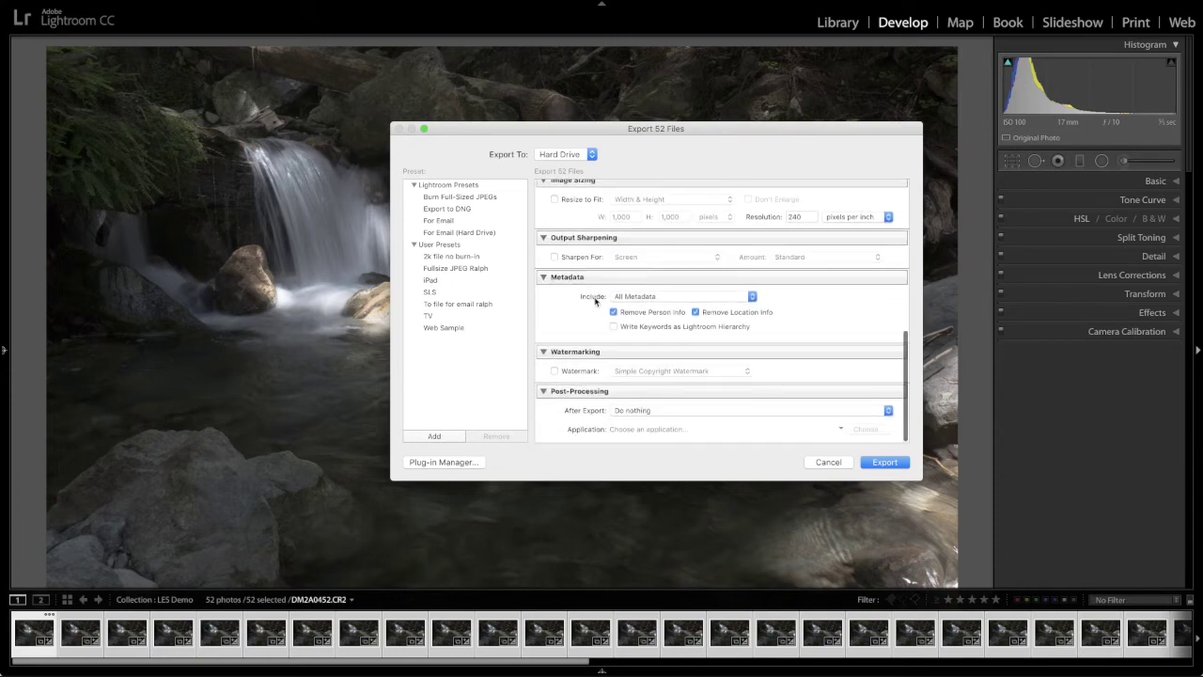
click(613, 312)
click(695, 313)
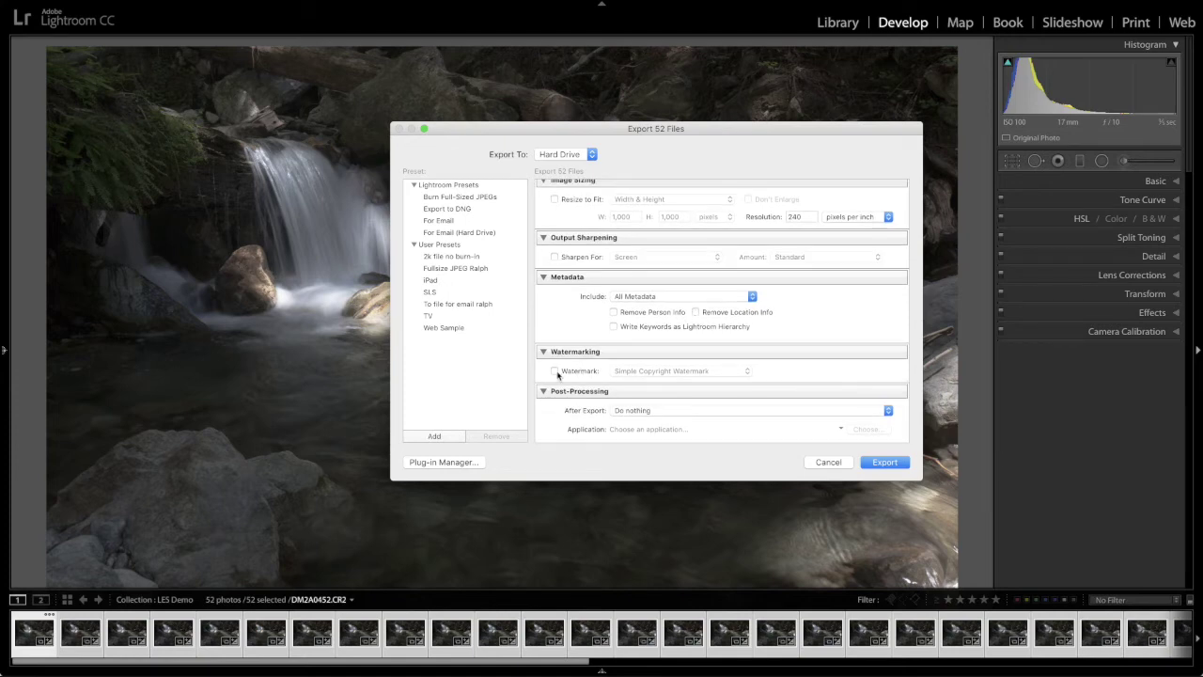
click(883, 463)
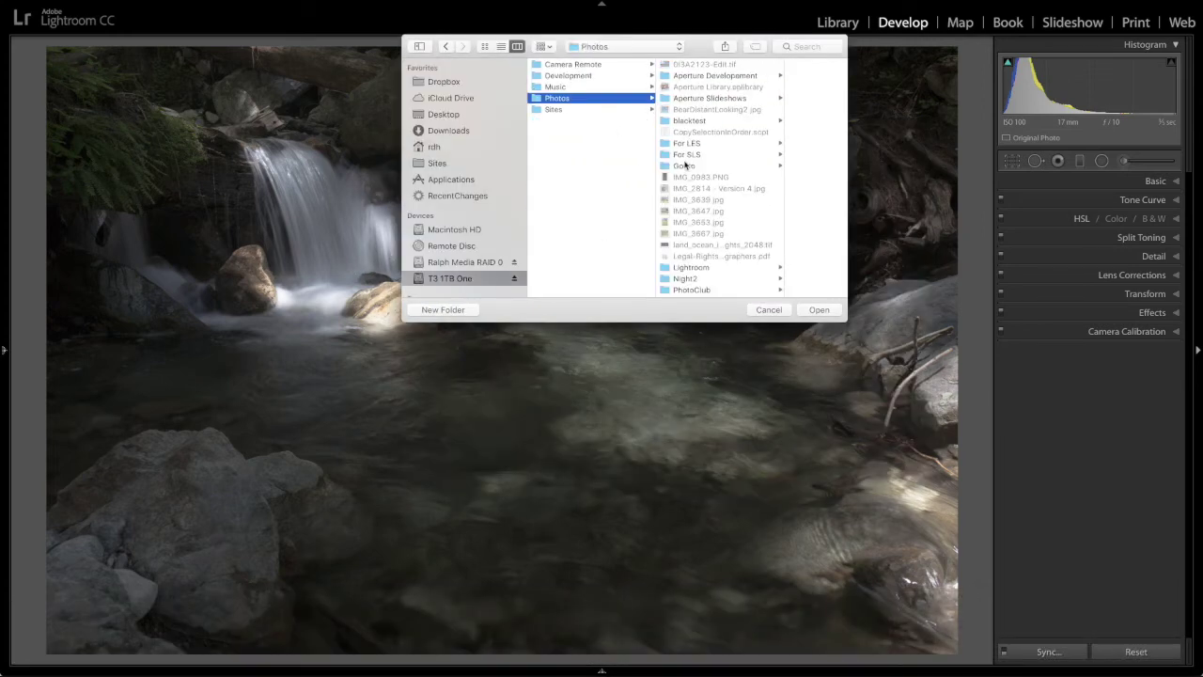
Export into the For LES > Demo2 folder, overwriting the existing TIFFs.
click(690, 147)
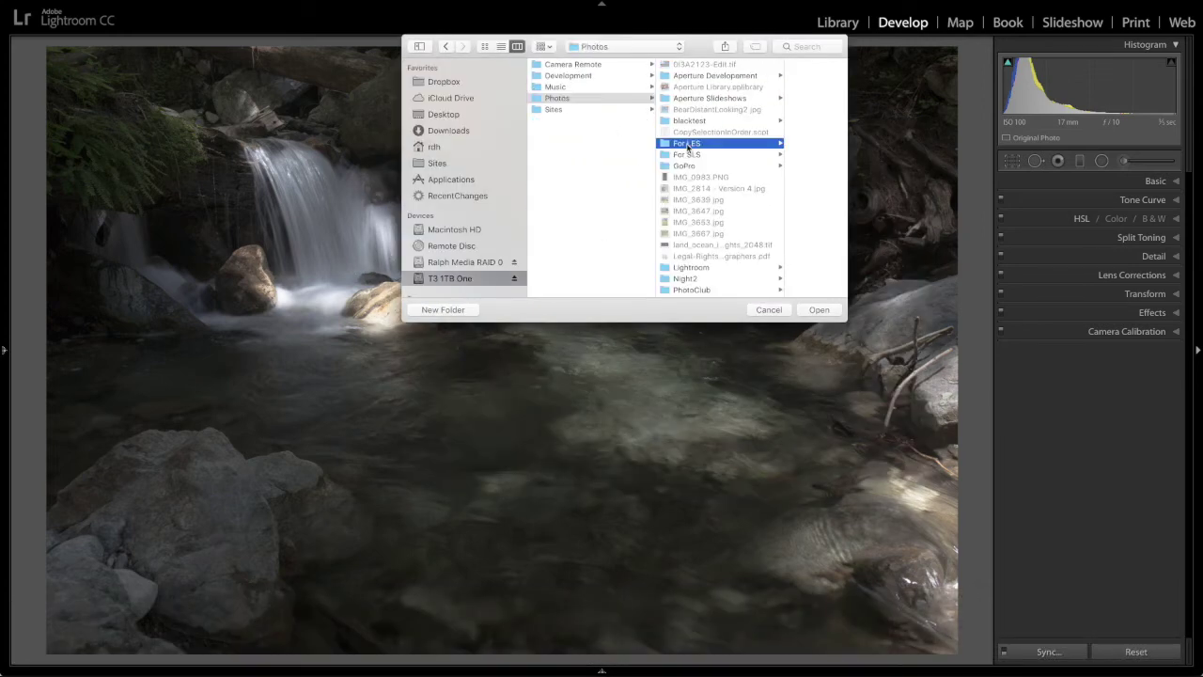
click(748, 188)
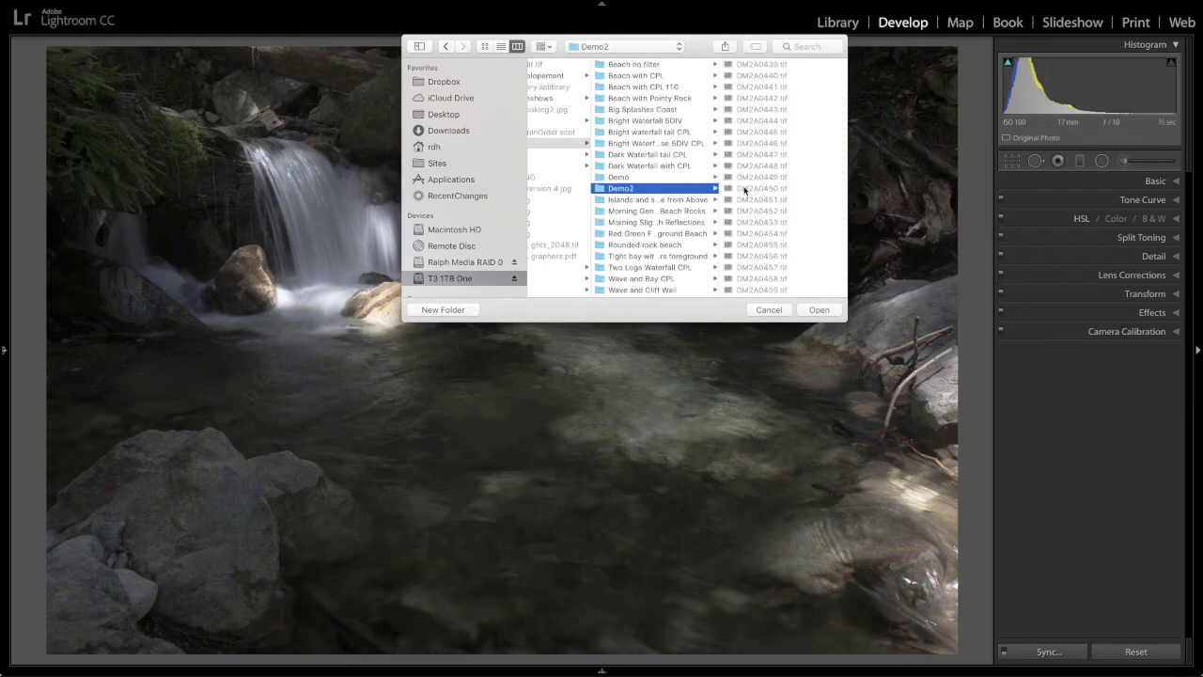
click(815, 310)
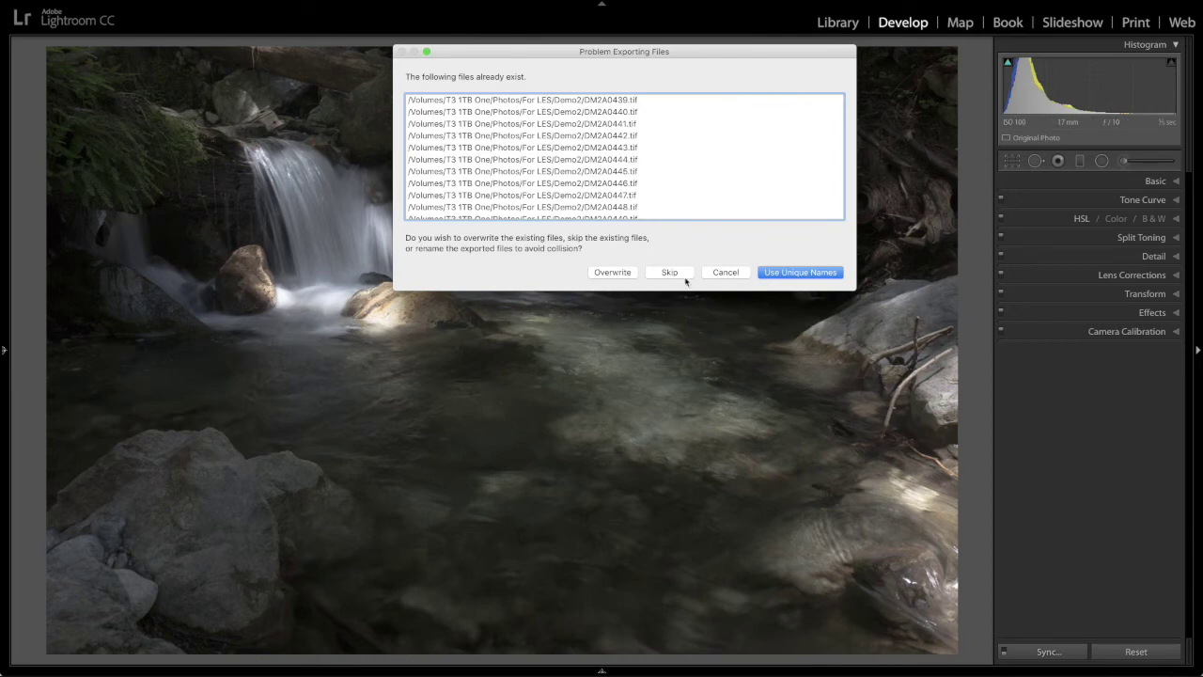
click(626, 272)
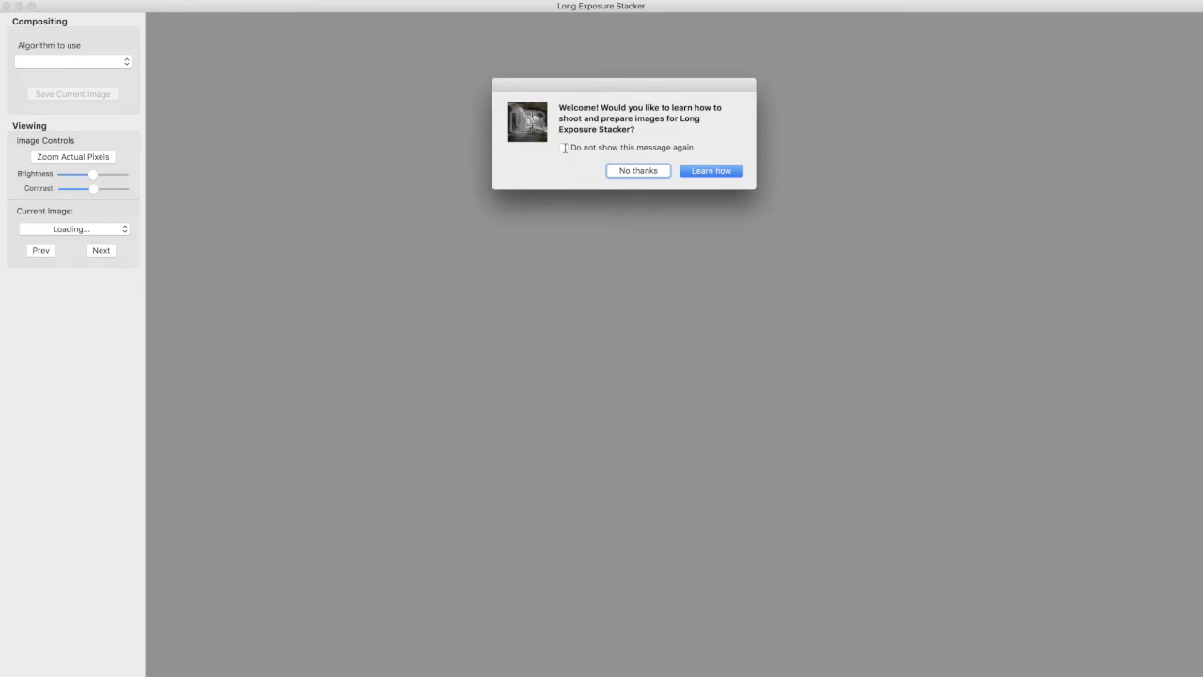
Decline the welcome tutorial with No thanks, leaving the message enabled for future launches.
click(564, 147)
click(564, 148)
click(636, 171)
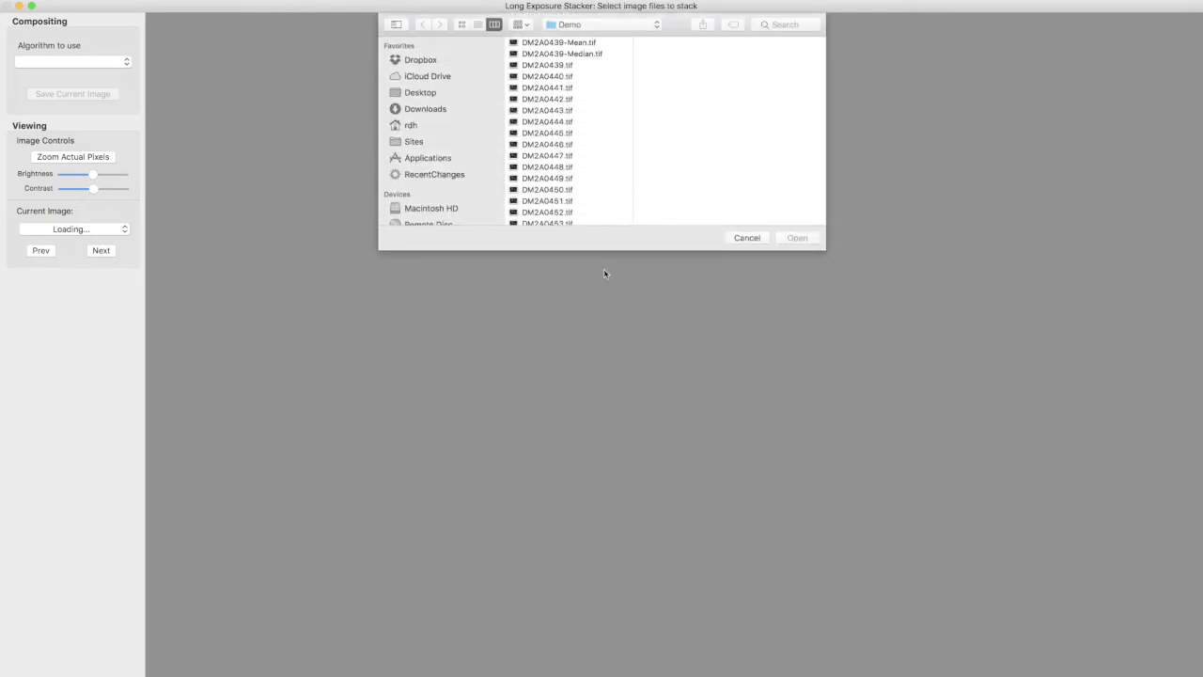
Select DM2A0439.tif through DM2A0653.tif in the Demo folder and open them.
click(555, 67)
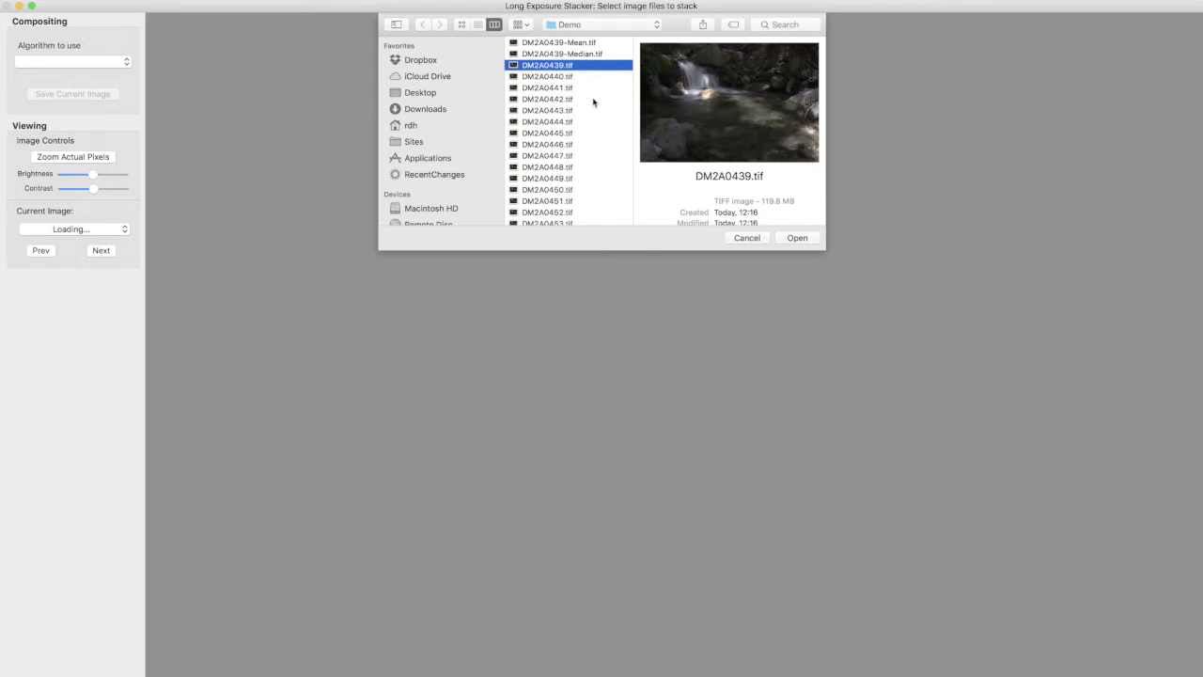
scroll(591, 107, down, 8)
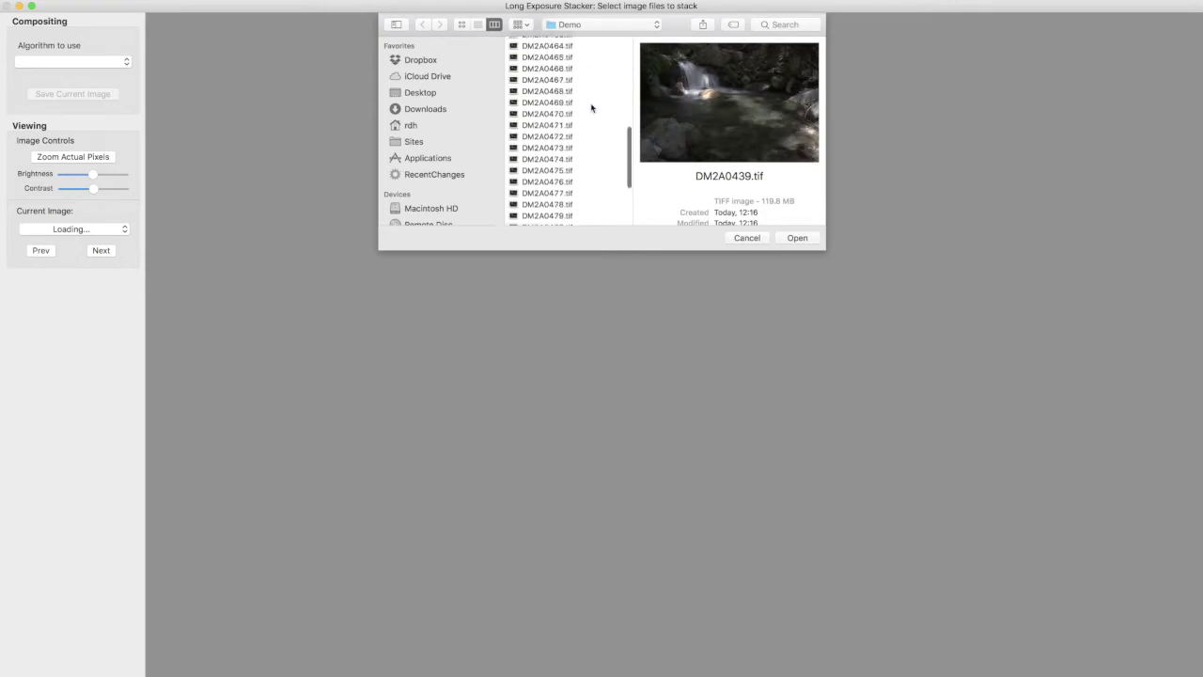
scroll(592, 107, down, 5)
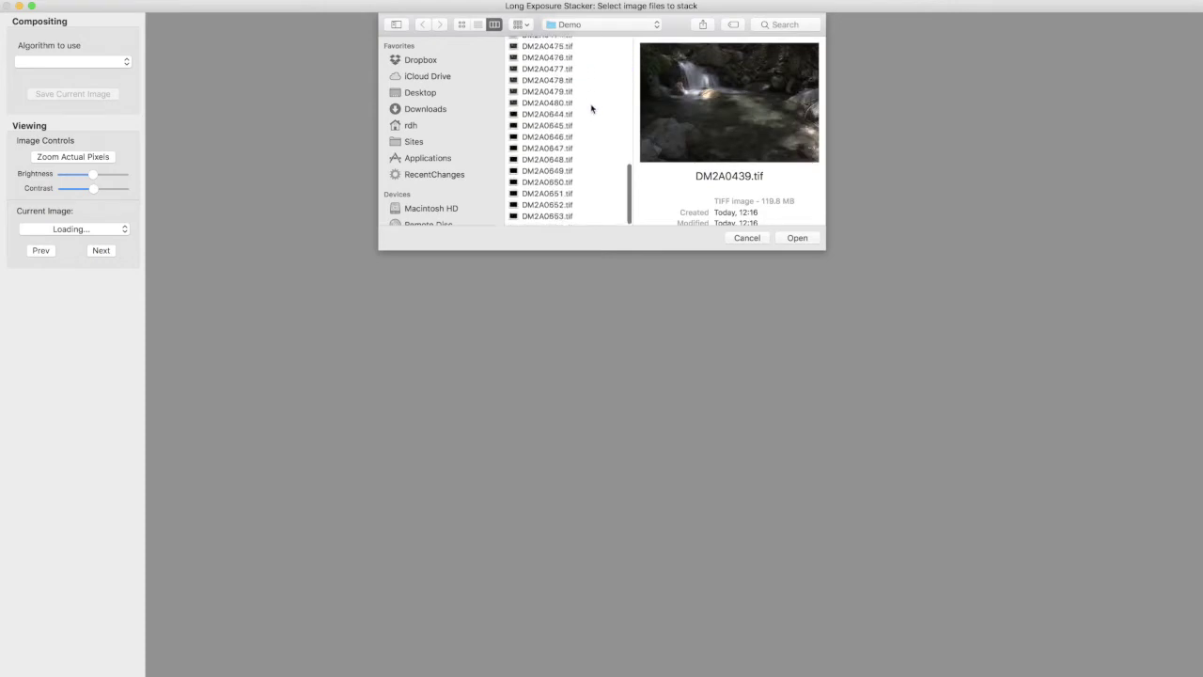
shift+click(553, 220)
scroll(576, 195, up, 10)
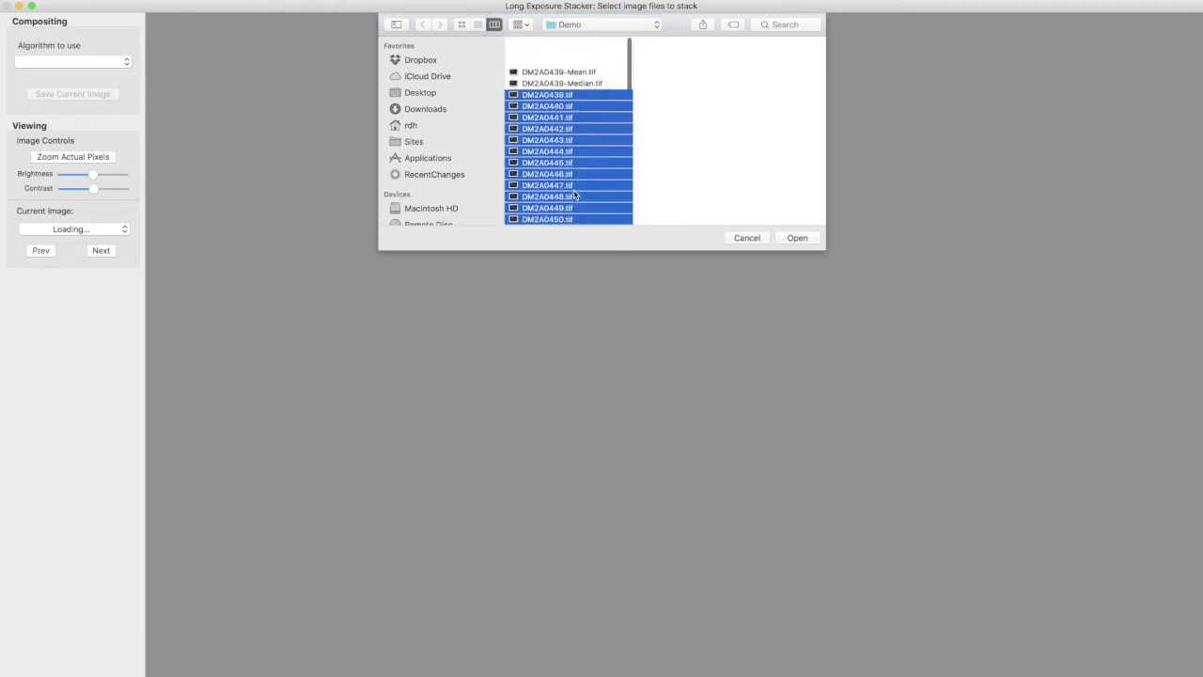
click(798, 238)
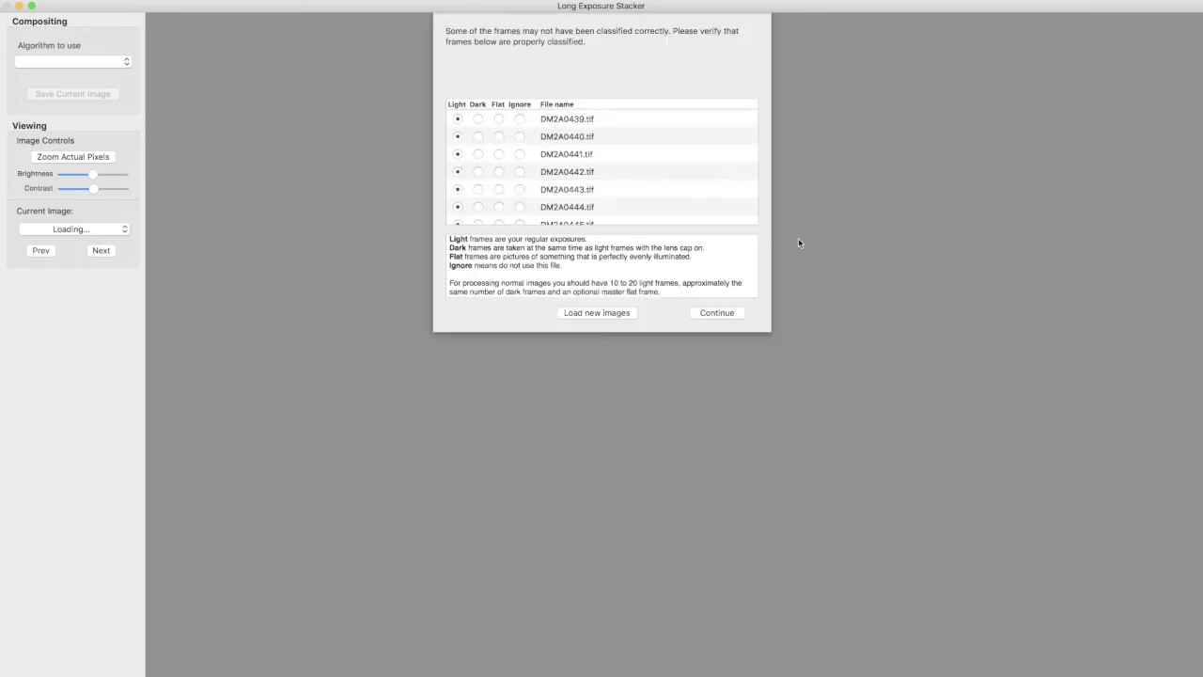
Review the 42 Light and 10 Dark frame labels, then continue to build the stack.
scroll(503, 191, down, 5)
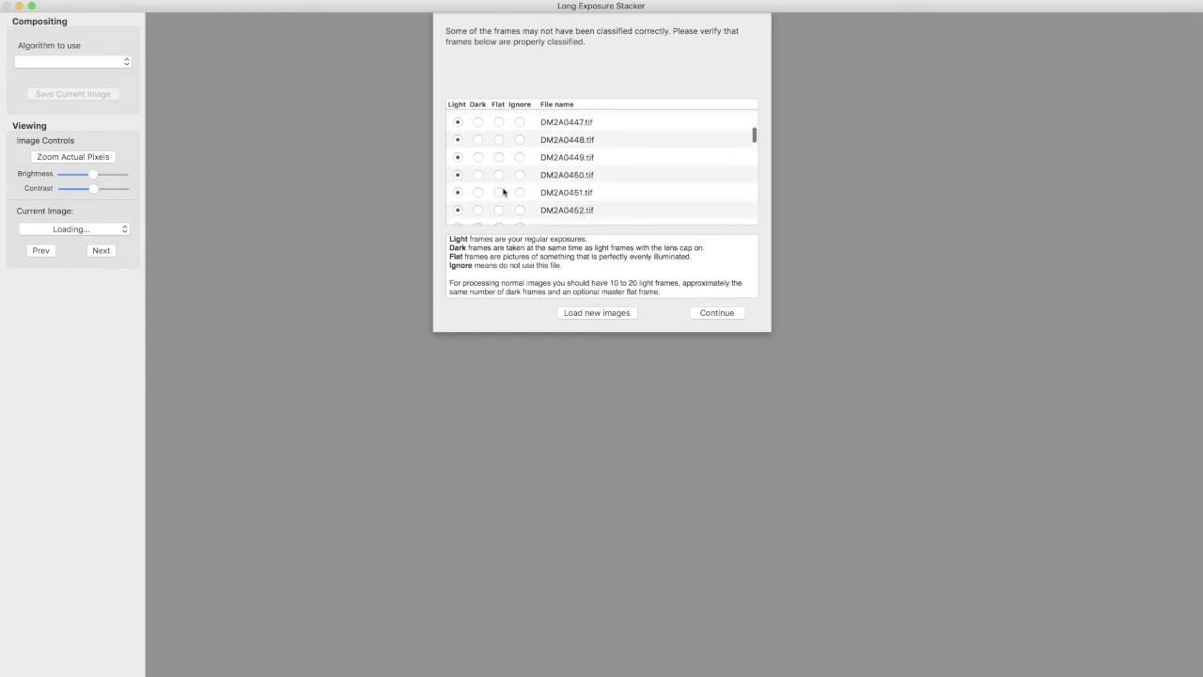
scroll(503, 191, down, 7)
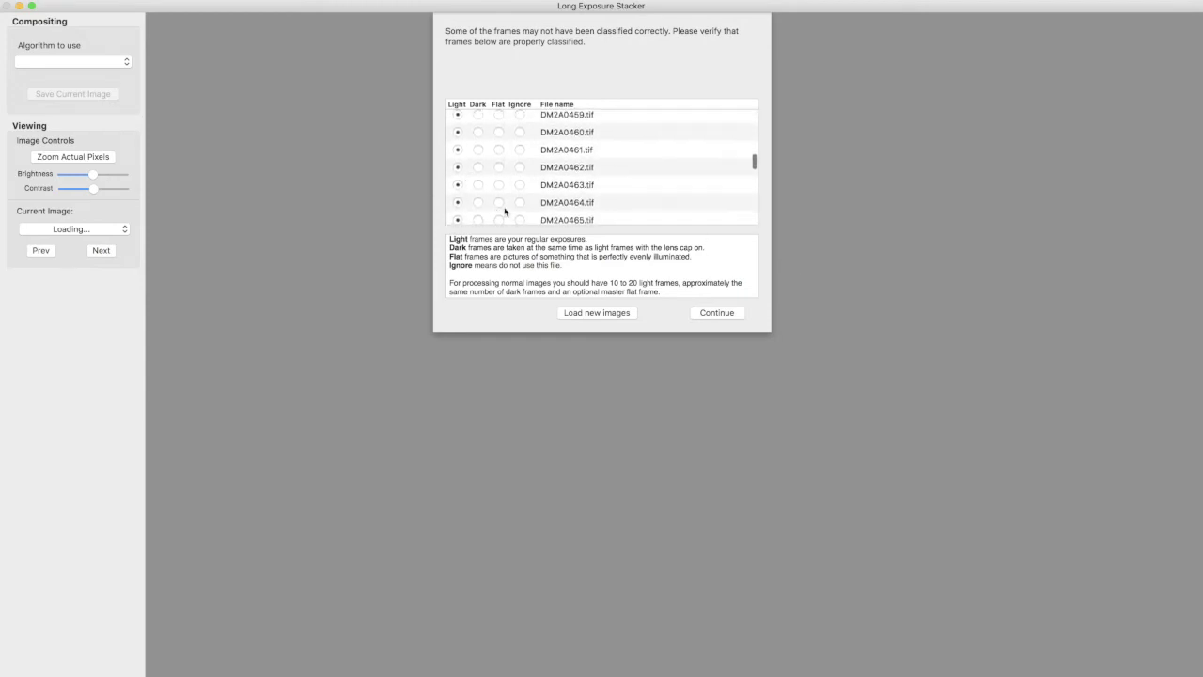
scroll(505, 209, down, 2)
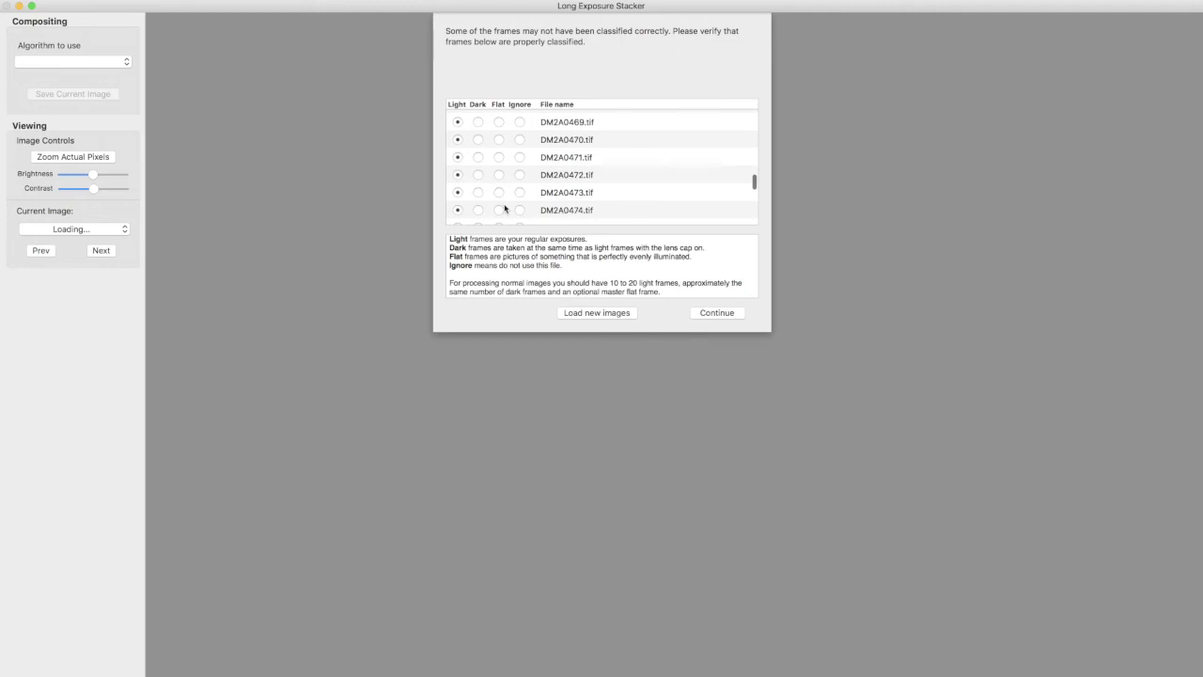
scroll(505, 209, down, 4)
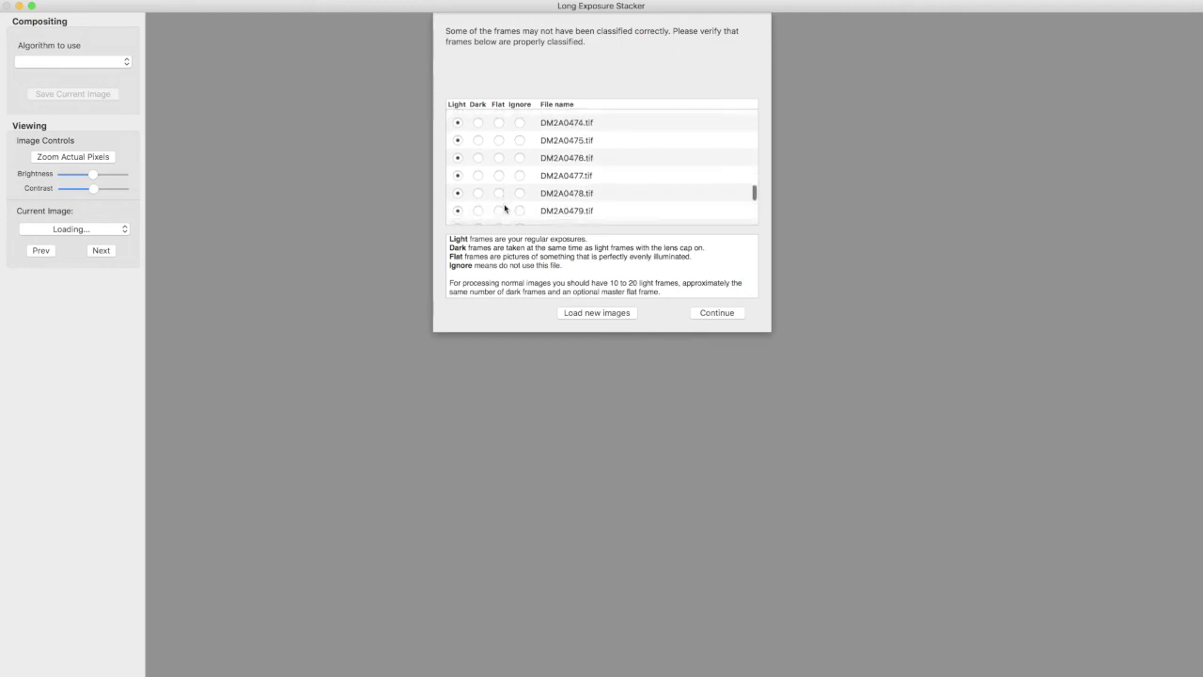
scroll(470, 196, down, 2)
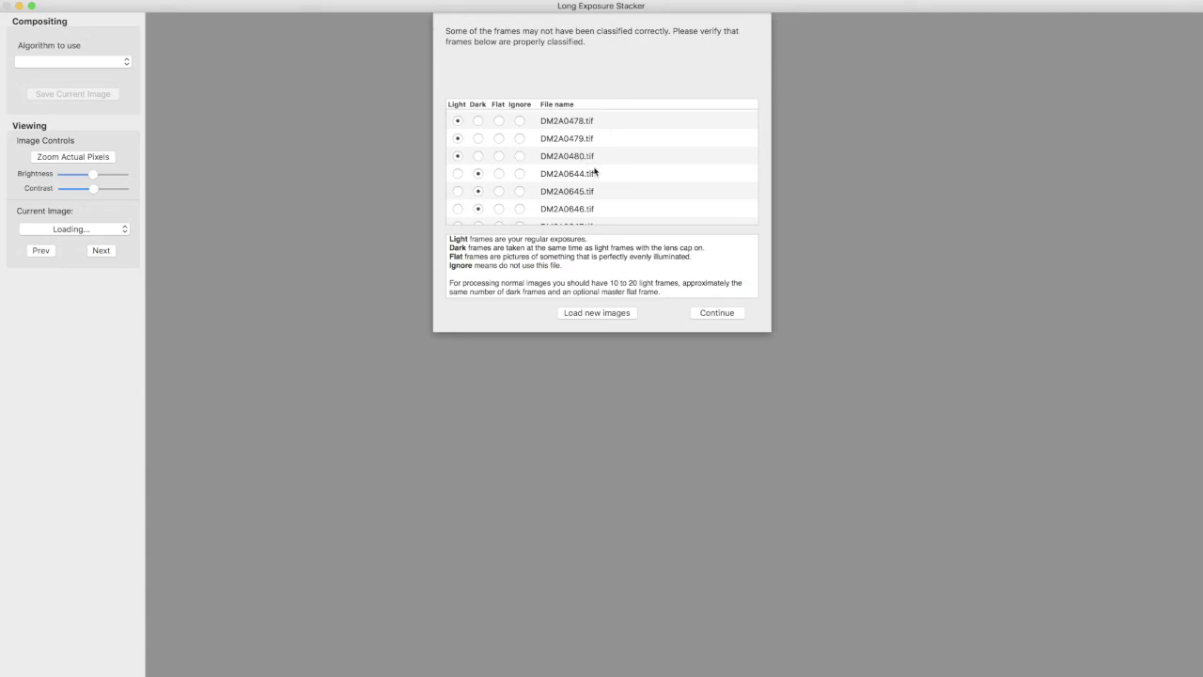
click(719, 313)
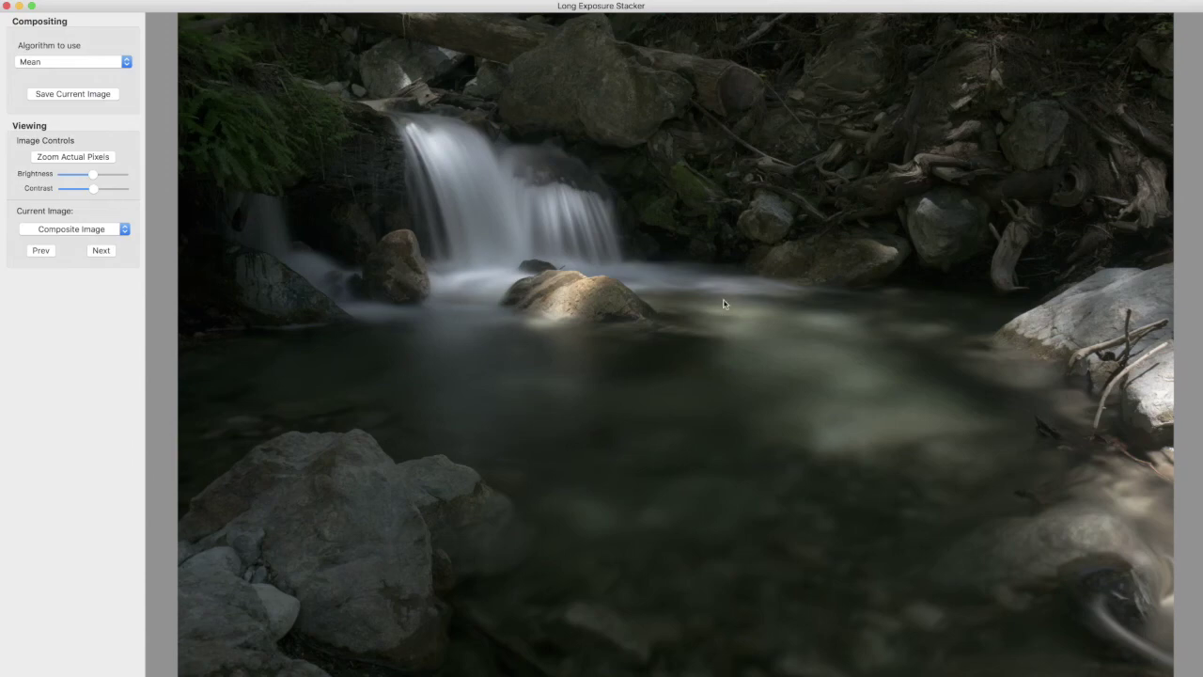
Preview the composite with Mean w/ outliers removed, then Max, then Median.
click(85, 63)
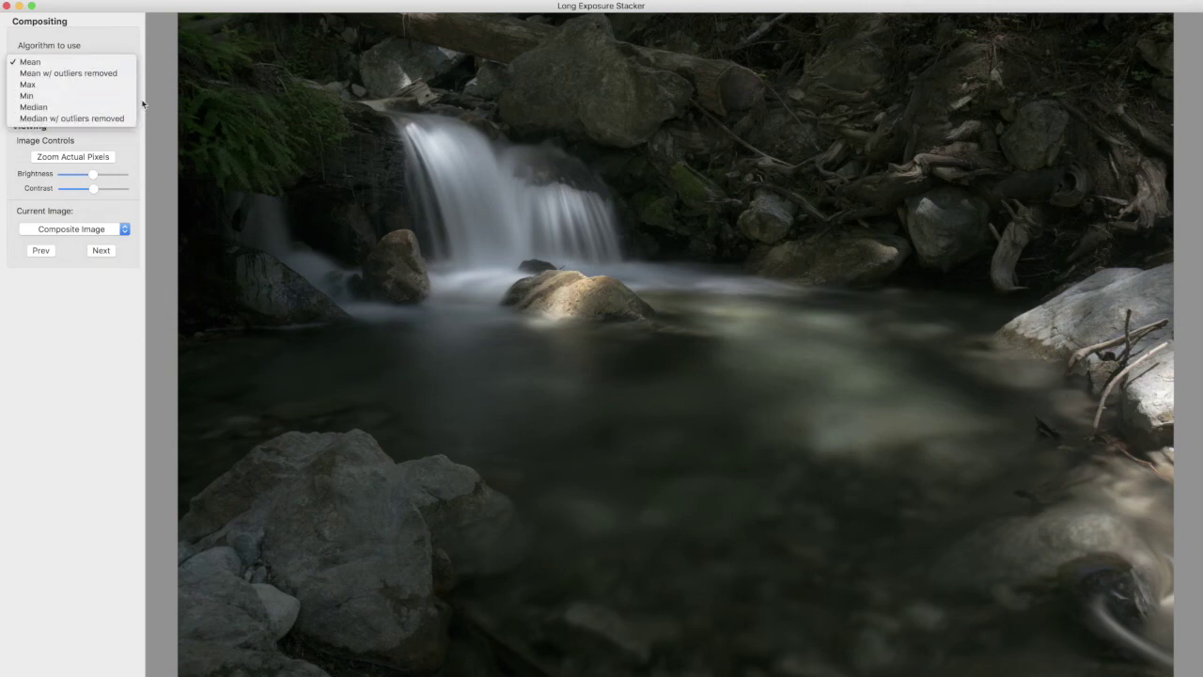
click(76, 74)
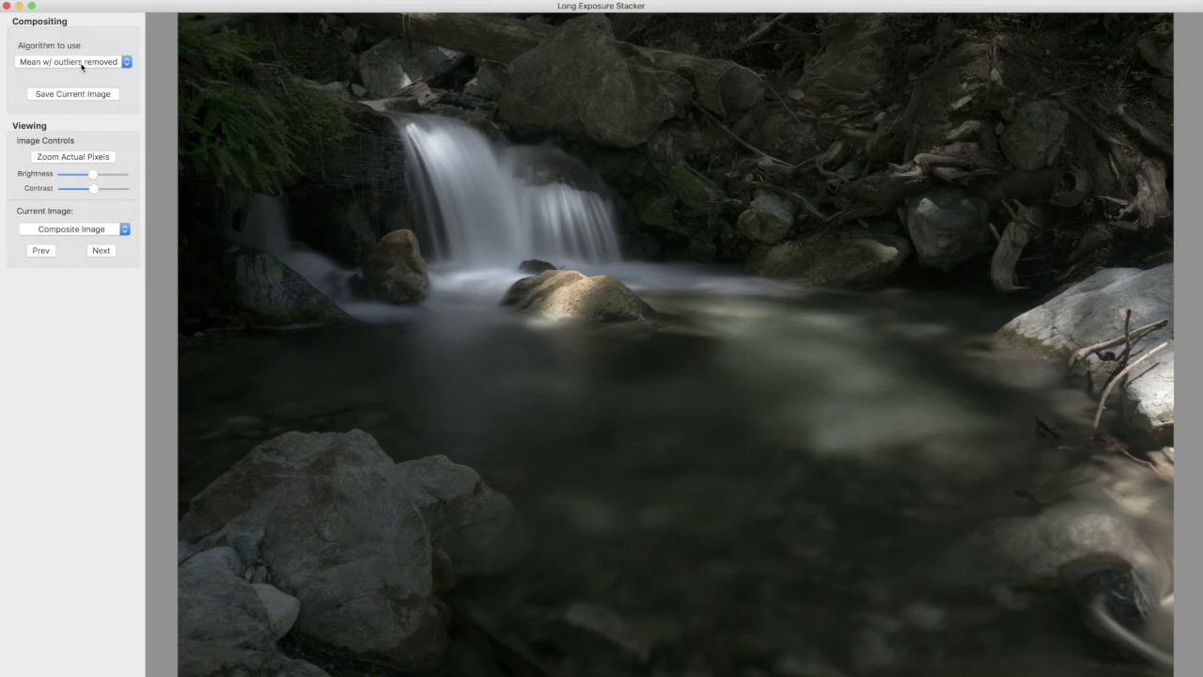
click(82, 63)
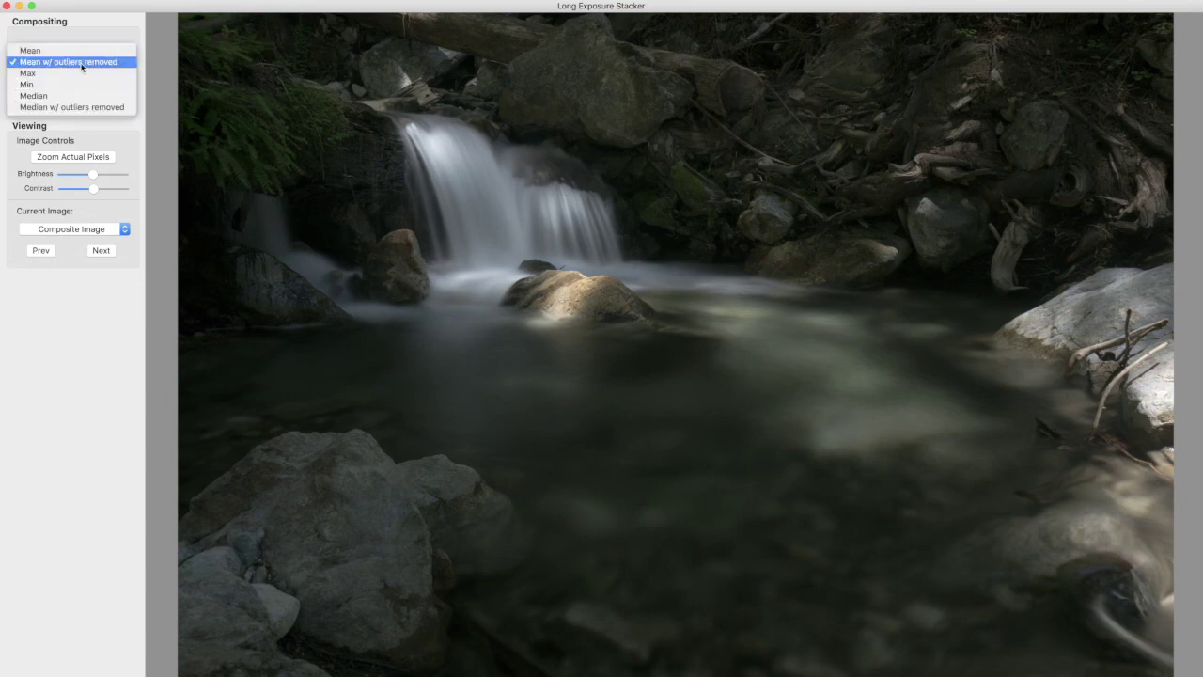
click(72, 75)
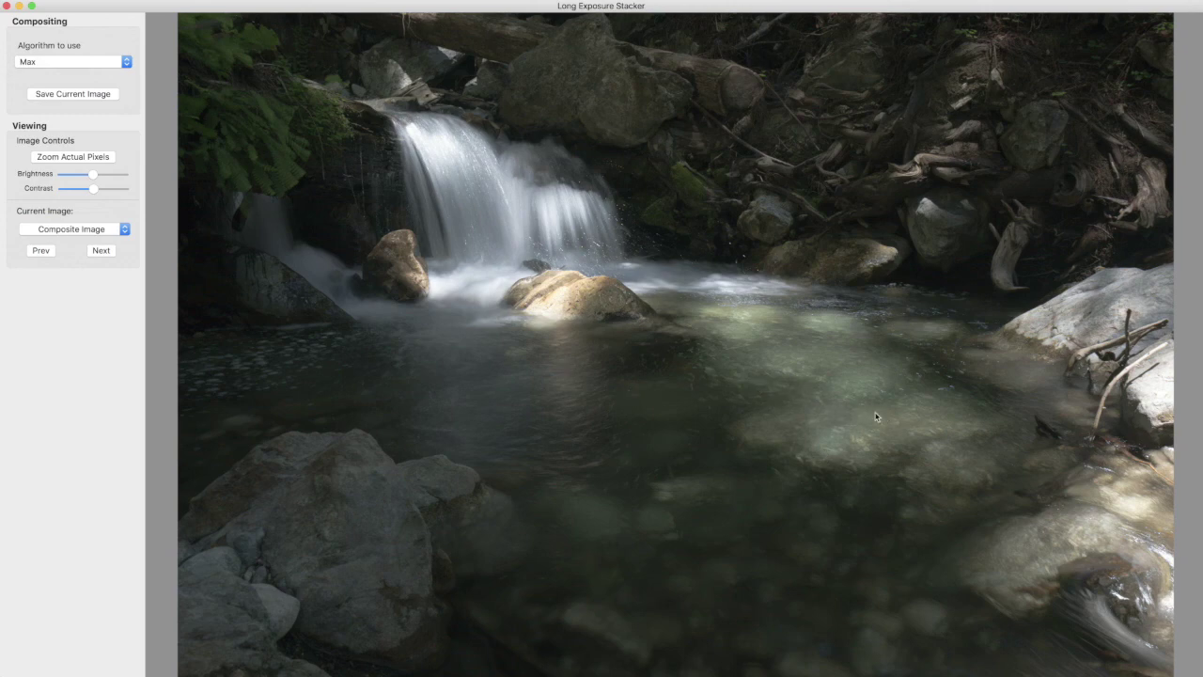
click(47, 64)
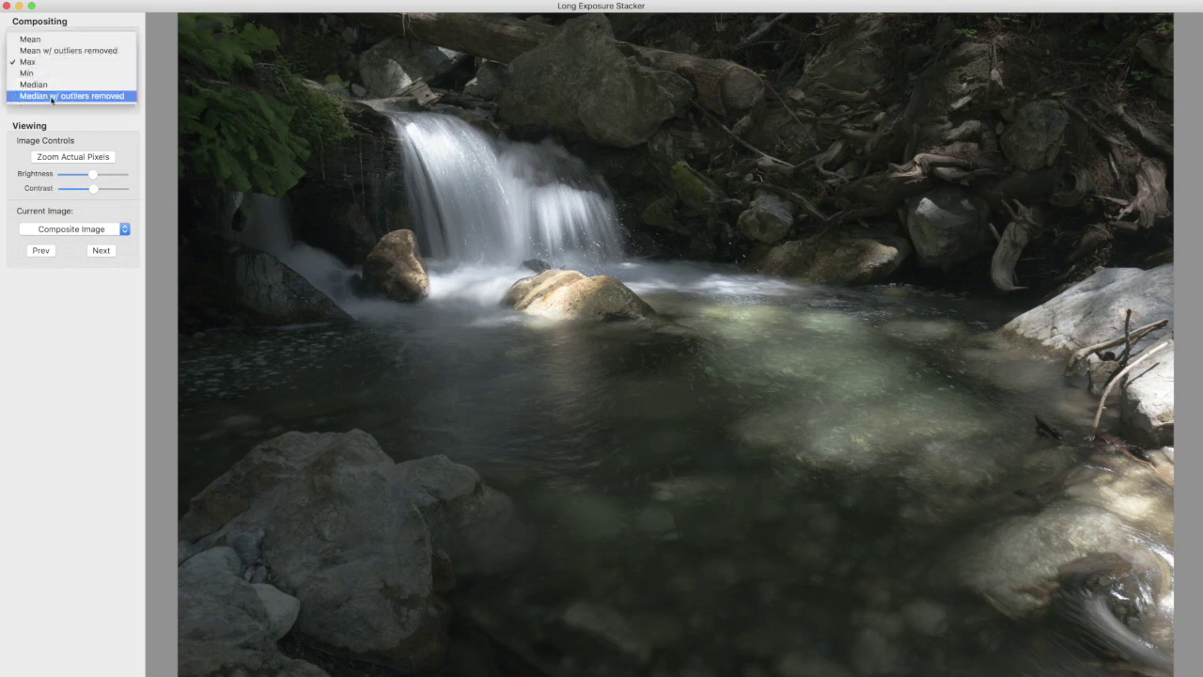
click(51, 90)
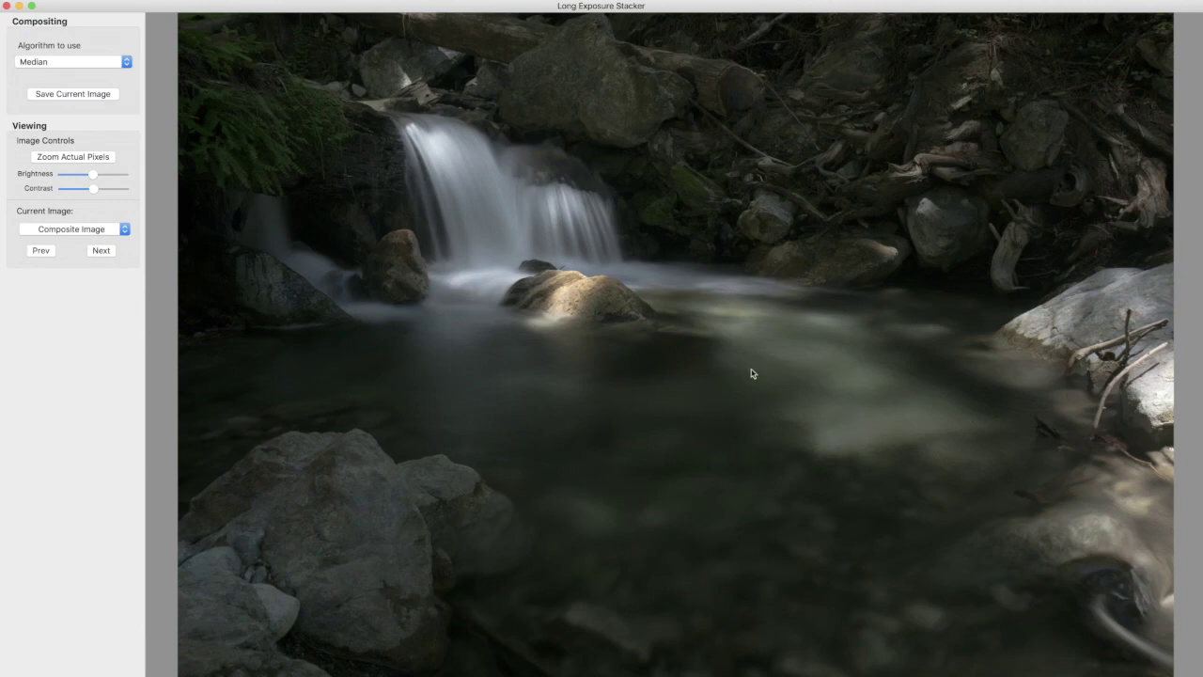
click(51, 62)
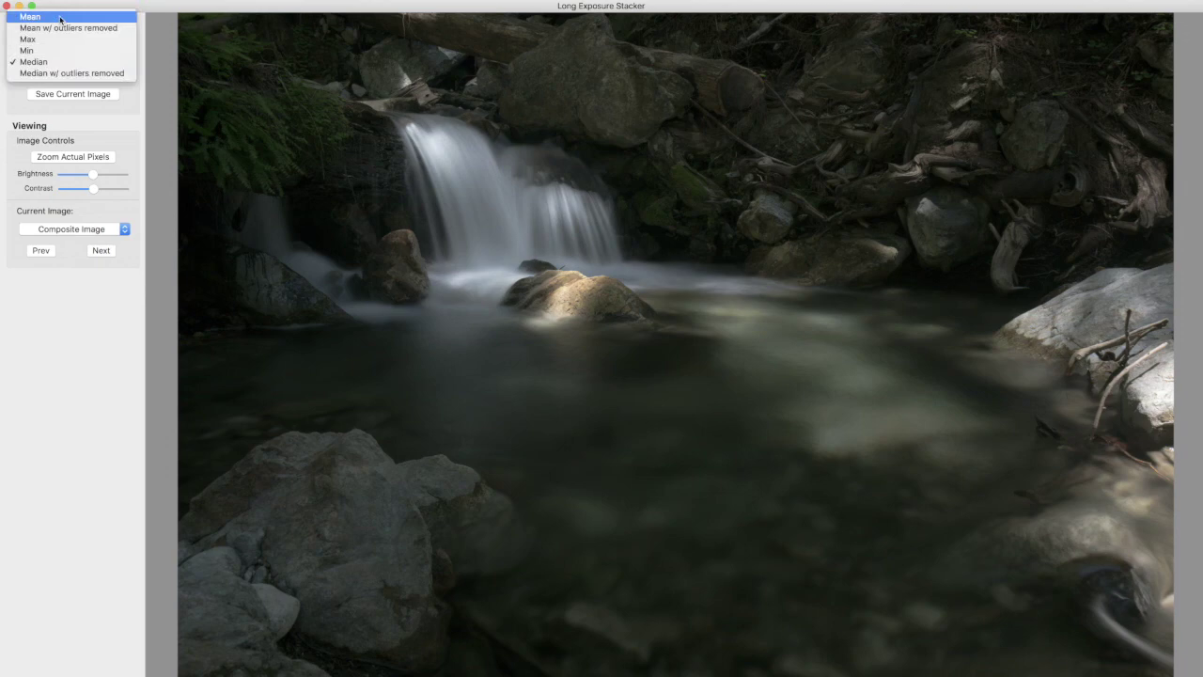
Save the Mean composite as DM2A0439-Mean.tif in Demo, replacing the old copy.
click(60, 19)
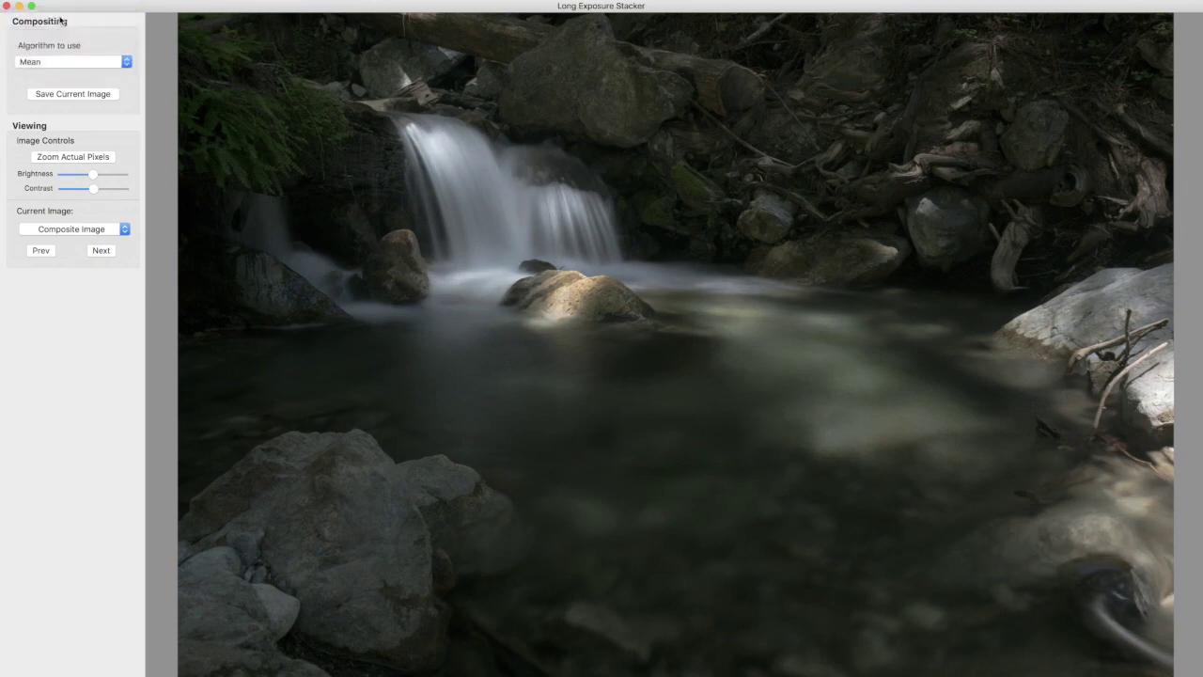
click(58, 95)
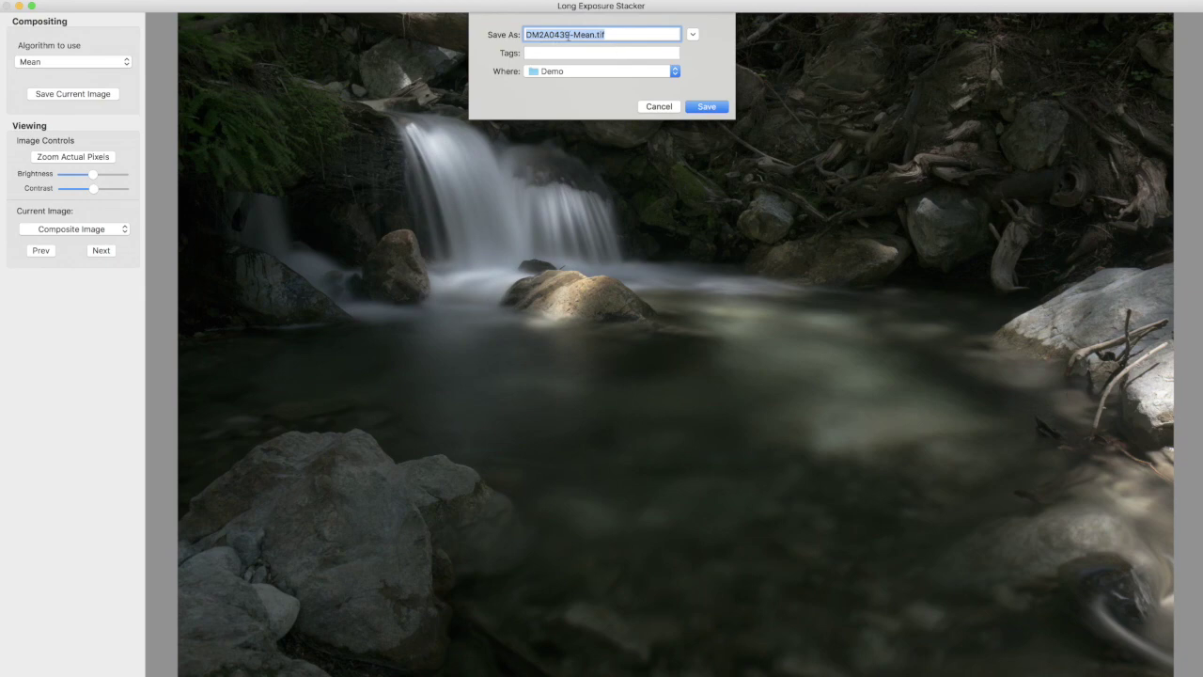
click(709, 110)
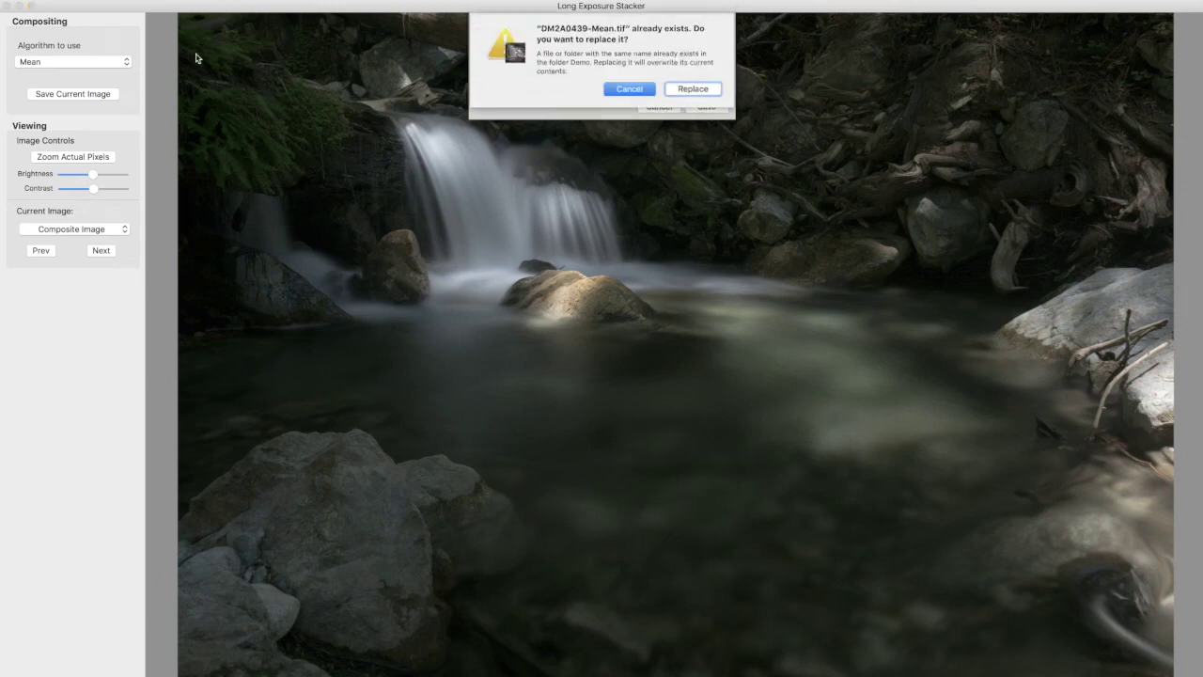
click(690, 89)
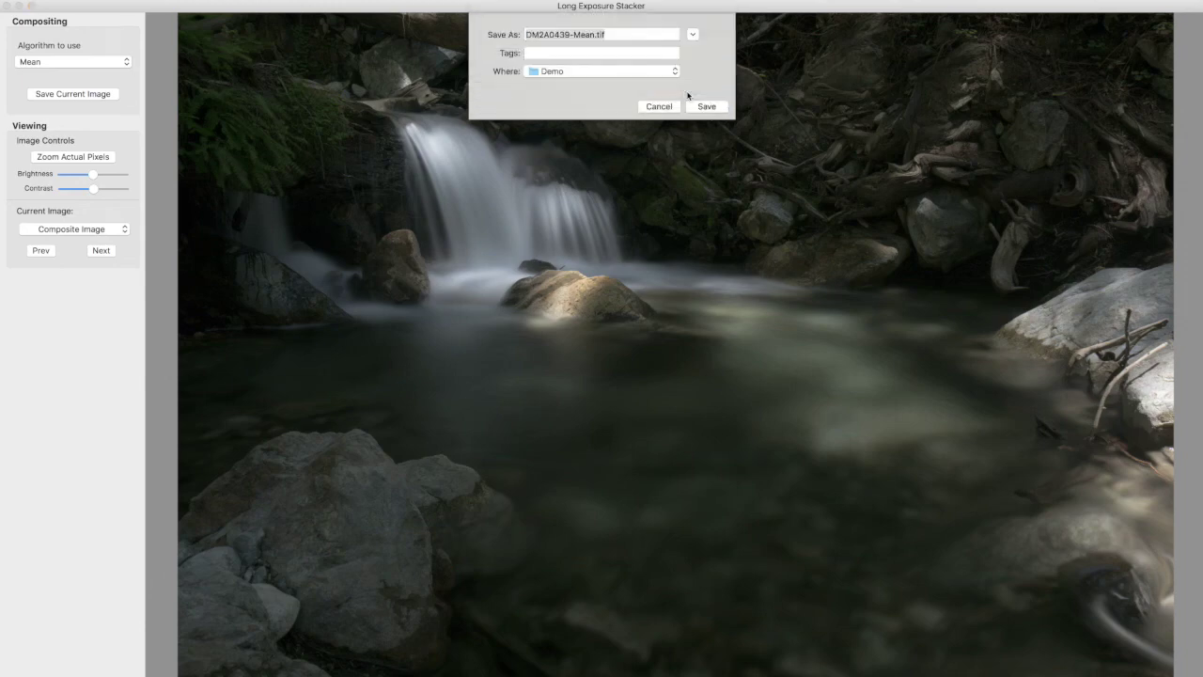
Save the Median composite as DM2A0439-Median.tif in Demo, replacing the old copy.
click(68, 65)
click(65, 112)
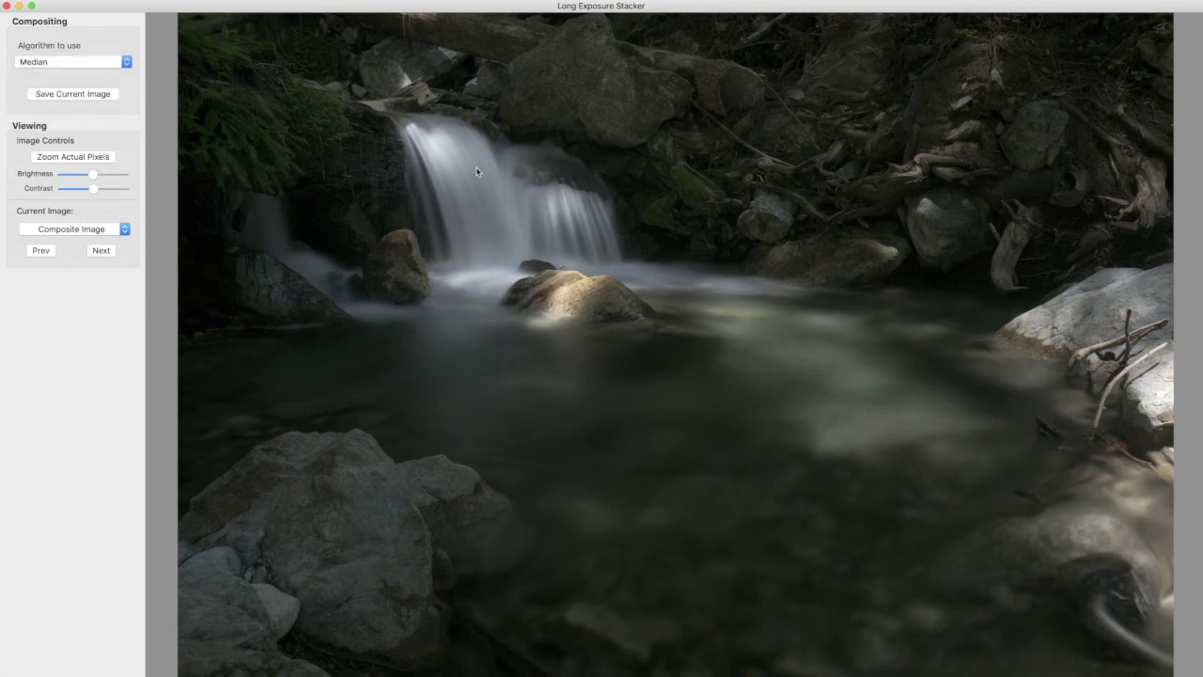
key(super+s)
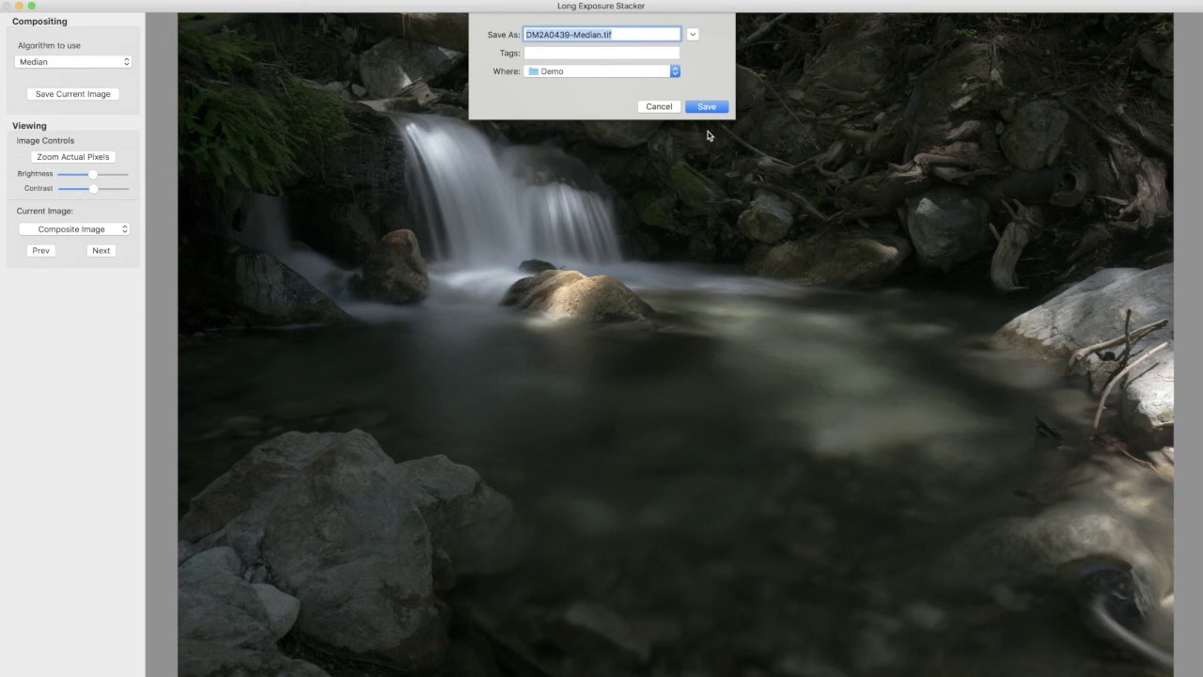
click(707, 108)
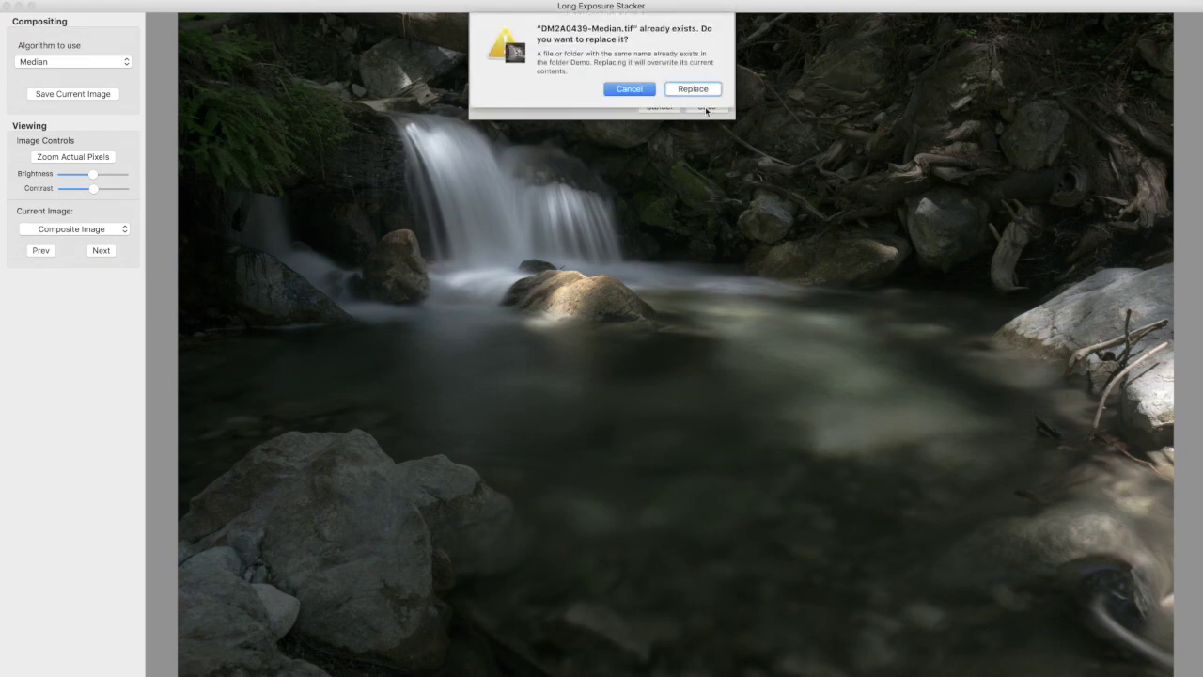
key(space)
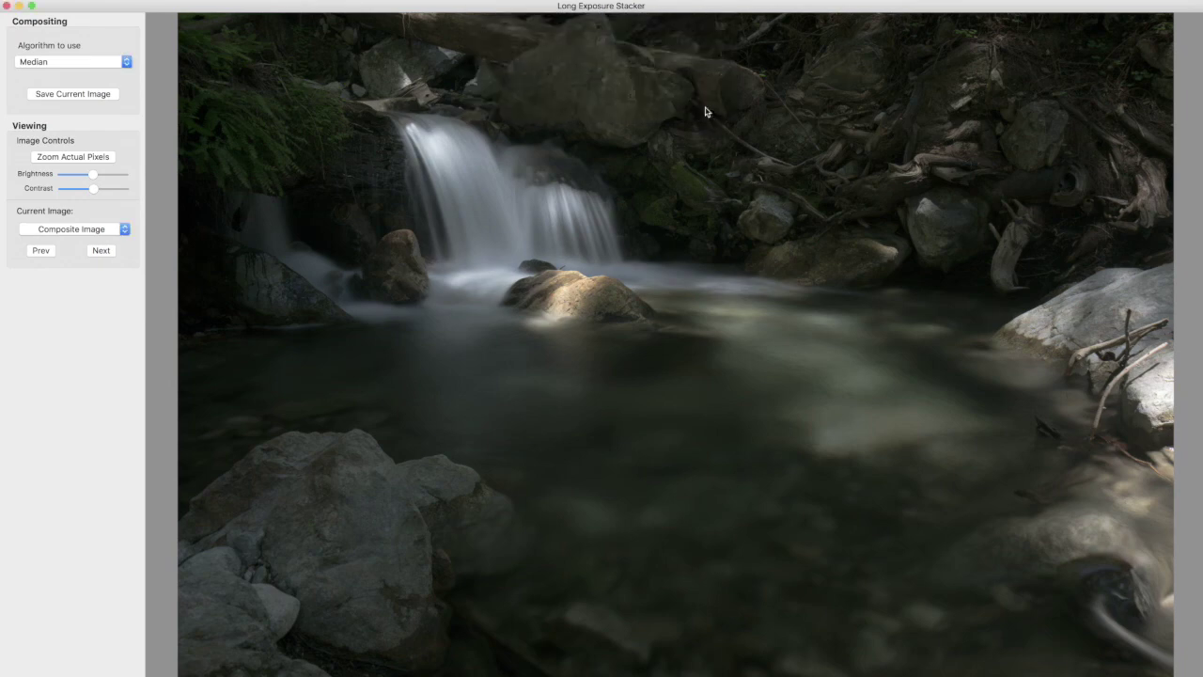